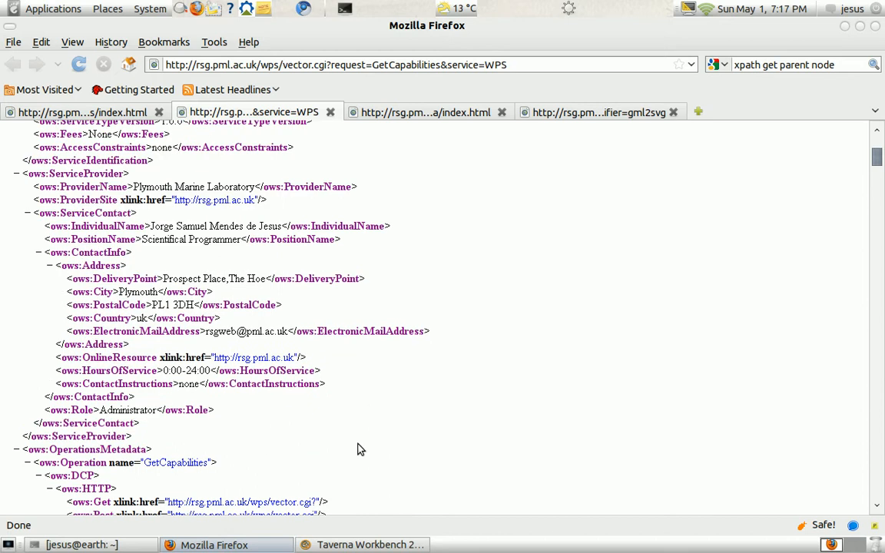
- Search the vector service's GetCapabilities document for "vor" and look over the matching process entries
key("ctrl+f")
type("v")
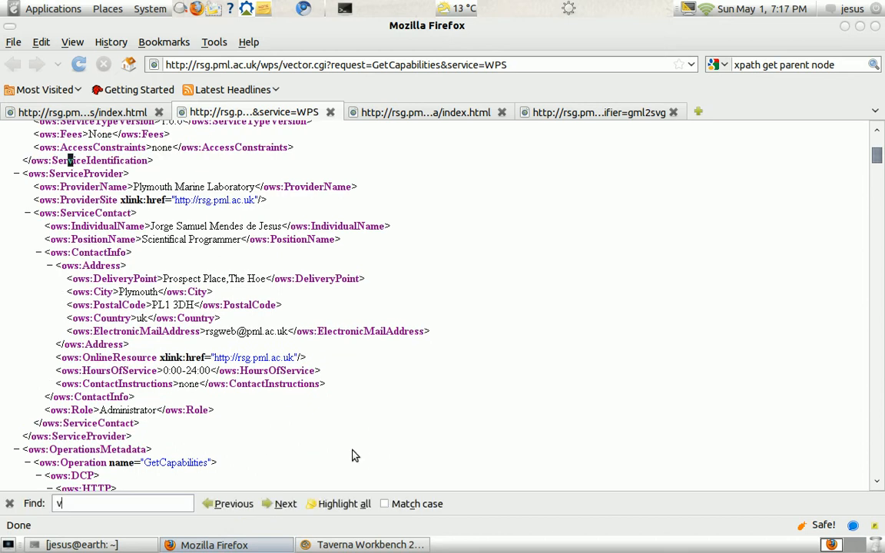
type("or")
scroll(350, 425, "down", 3)
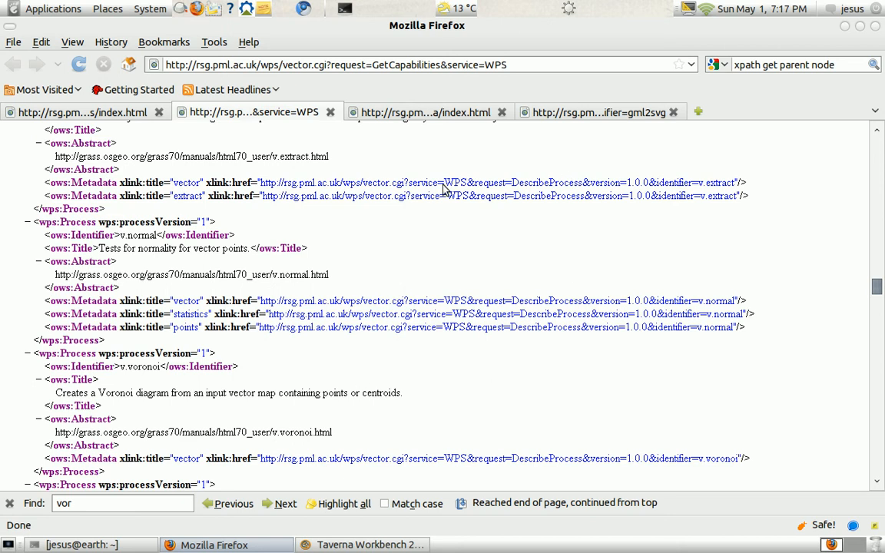
scroll(443, 188, "up", 10)
- Check the WPS test data index and read the gml2svg process description, including its input and type parameters
left_click(458, 111)
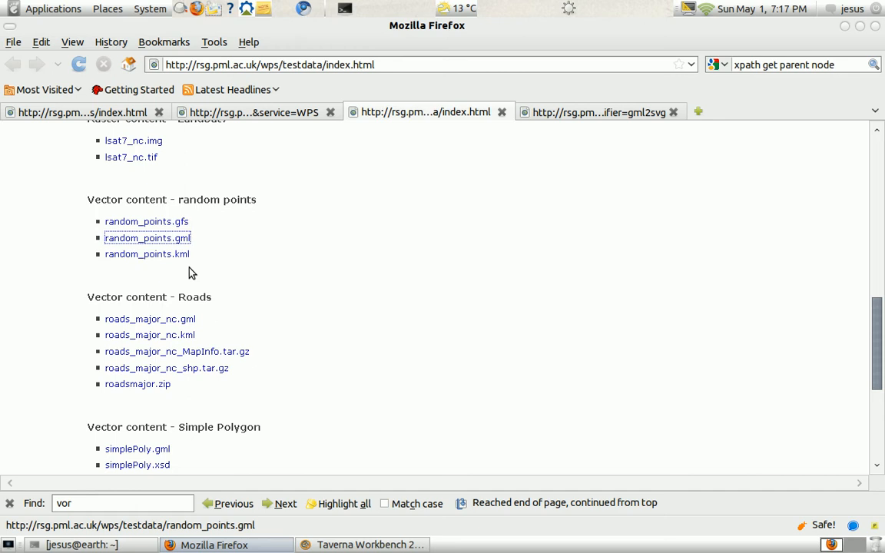
left_click(590, 112)
scroll(292, 292, "up", 5)
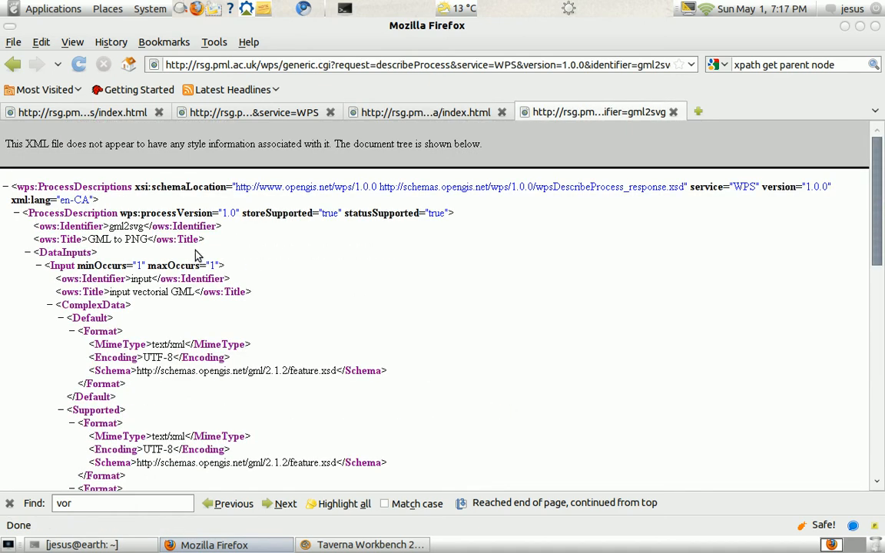
scroll(310, 361, "down", 8)
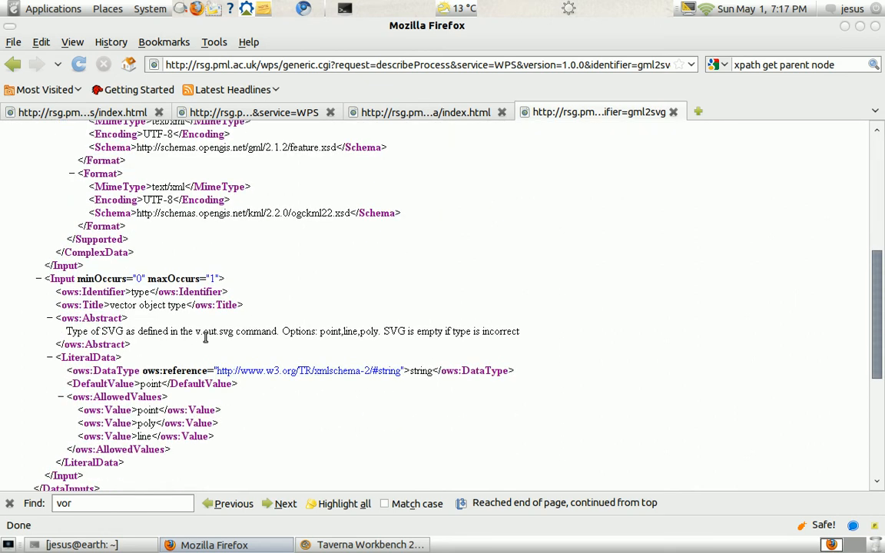
scroll(566, 342, "down", 2)
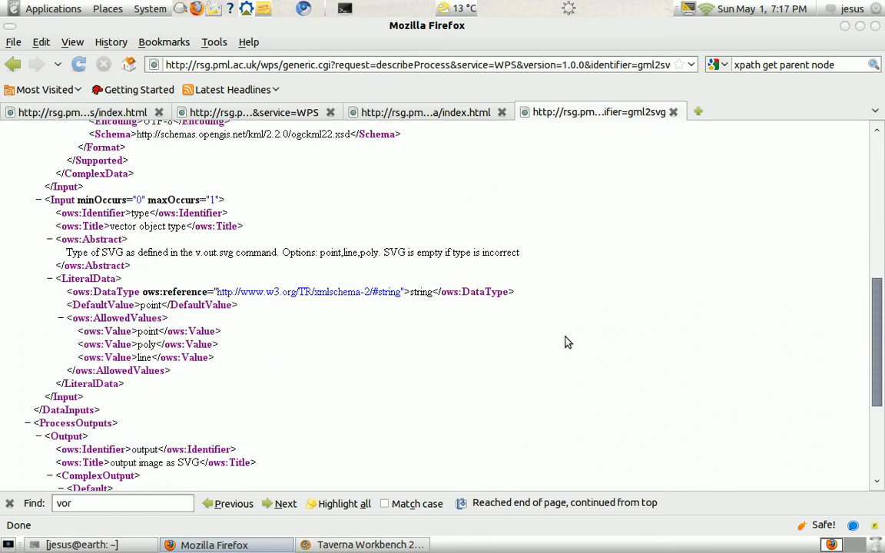
- Switch to Taverna Workbench and add the ExecuteProcess_gml2svg service from generic.wsdl to the workflow diagram
left_click(369, 545)
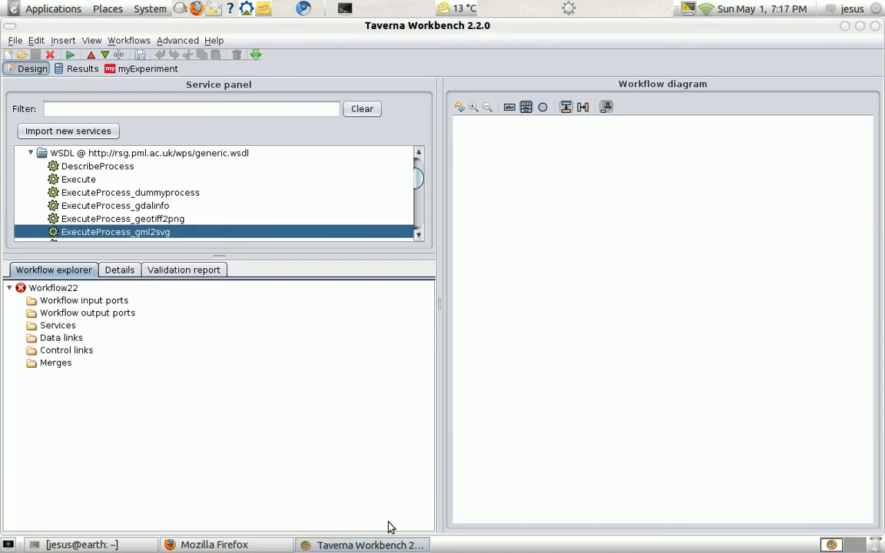
scroll(153, 192, "up", 1)
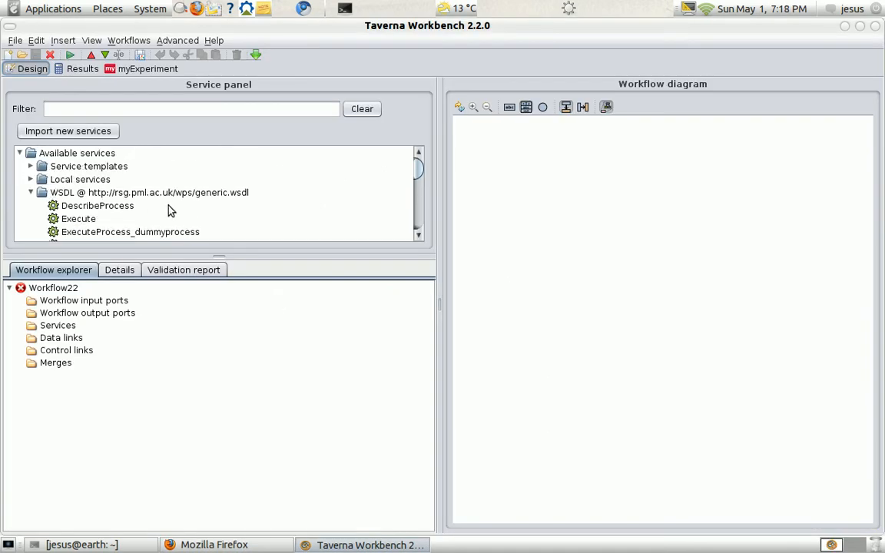
left_click(31, 192)
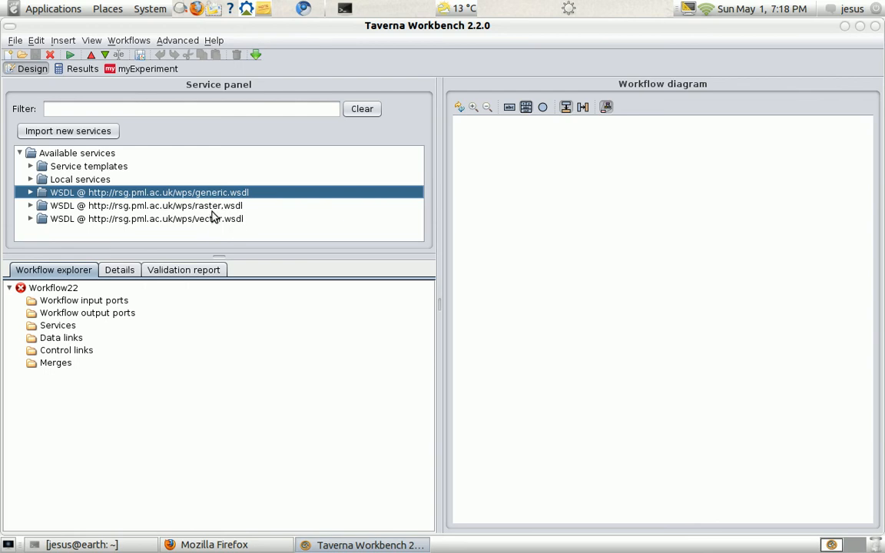
left_click(31, 193)
scroll(182, 187, "down", 1)
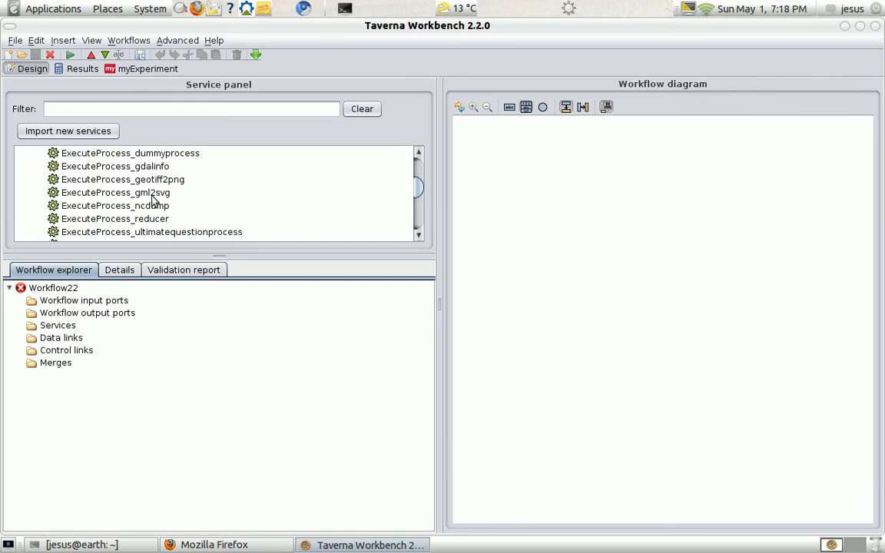
left_click(154, 193)
left_click_drag(646, 261, 633, 270)
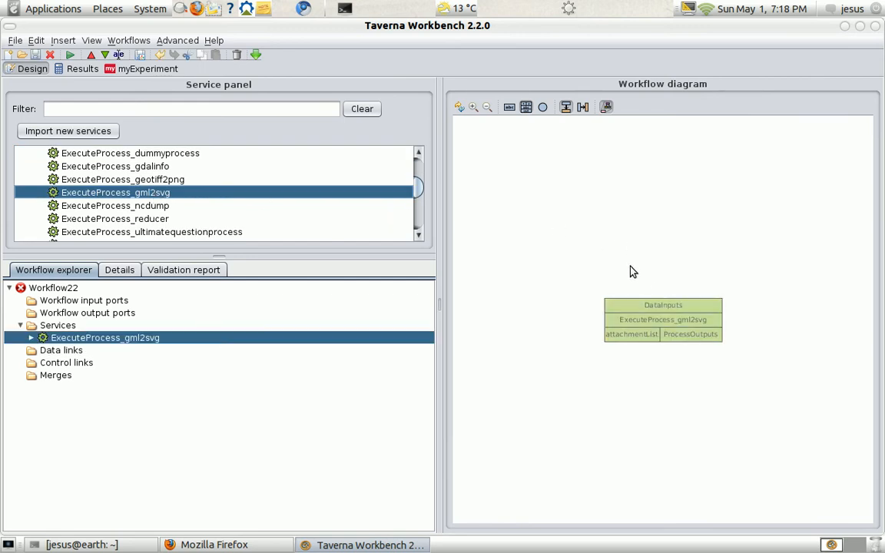
- Add an XML input splitter for DataInputs to the ExecuteProcess_gml2svg service
right_click(666, 321)
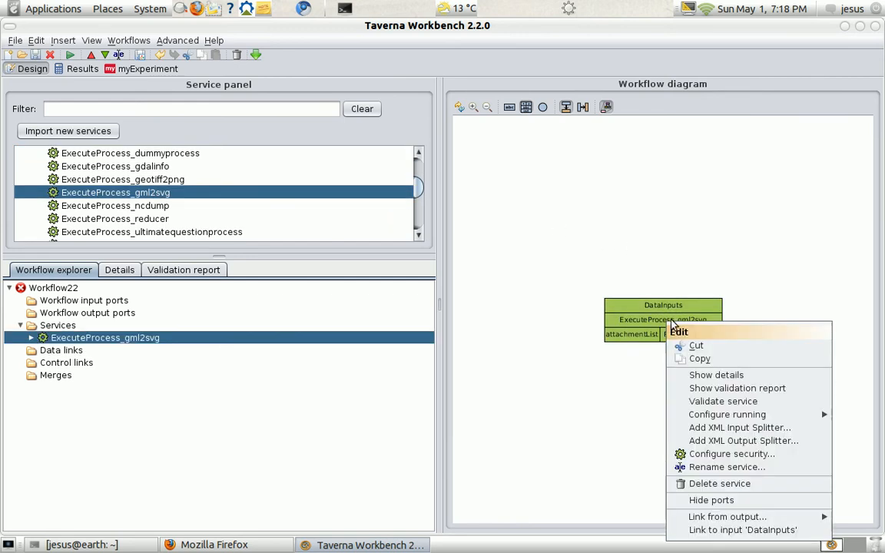
left_click(739, 439)
left_click(509, 304)
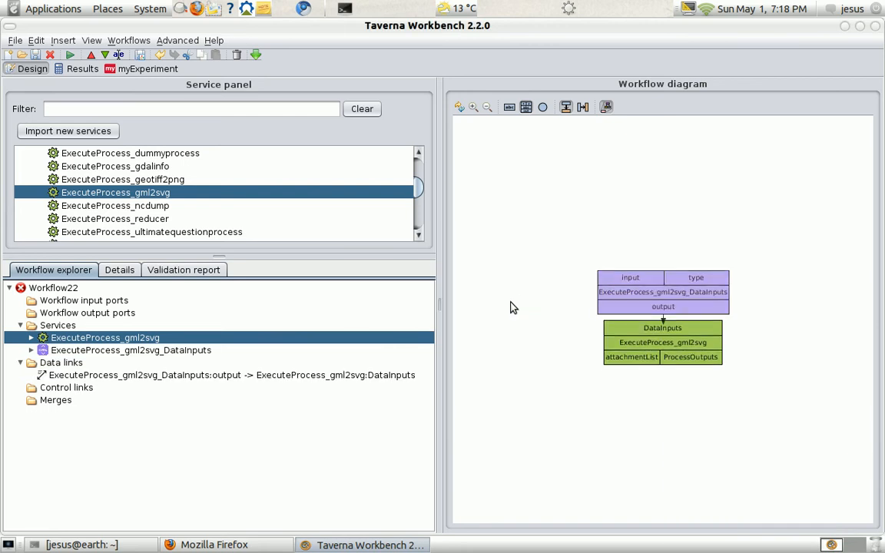
- Switch to Firefox and copy the link address of random_points.gml from the test data index
left_click(211, 545)
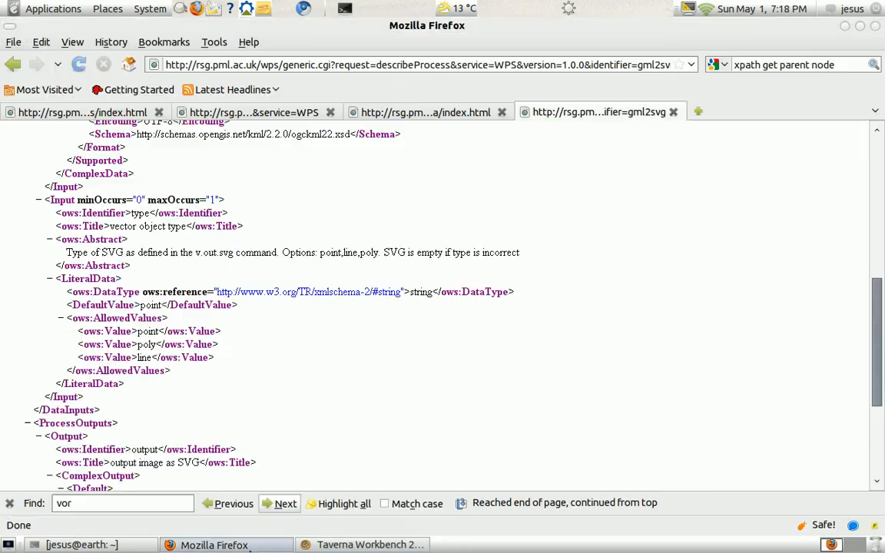
left_click(399, 115)
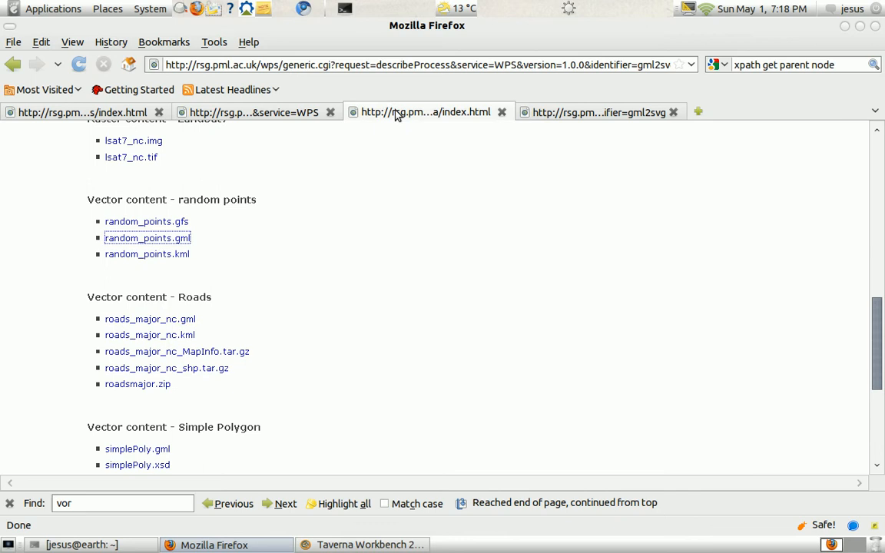
right_click(170, 244)
left_click(235, 337)
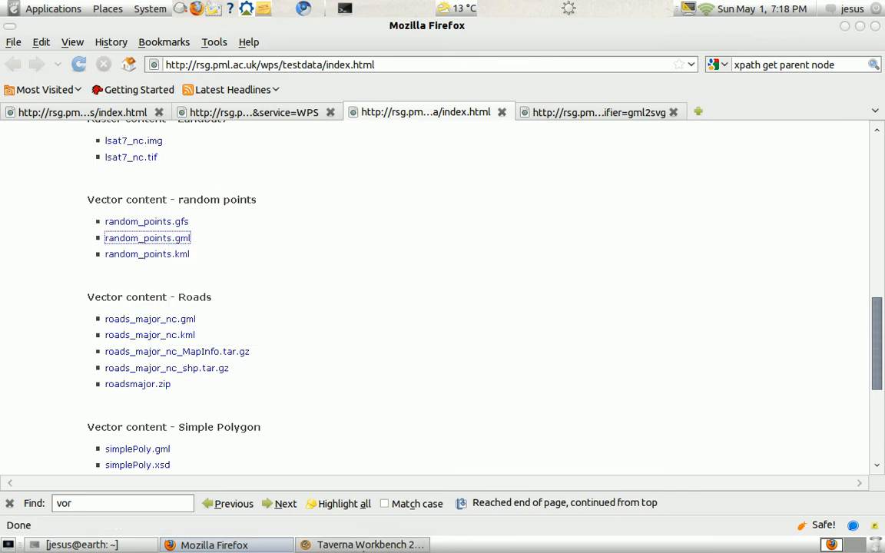
left_click(367, 545)
right_click(649, 282)
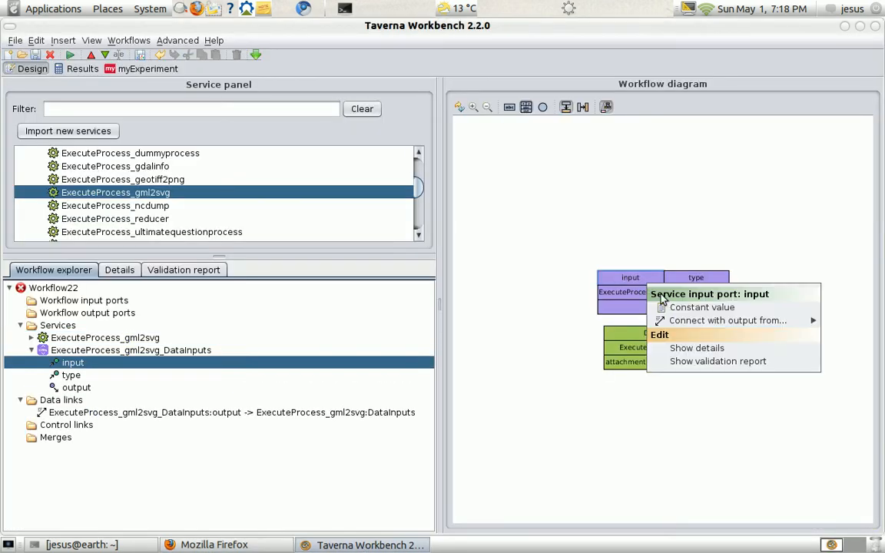
left_click(668, 306)
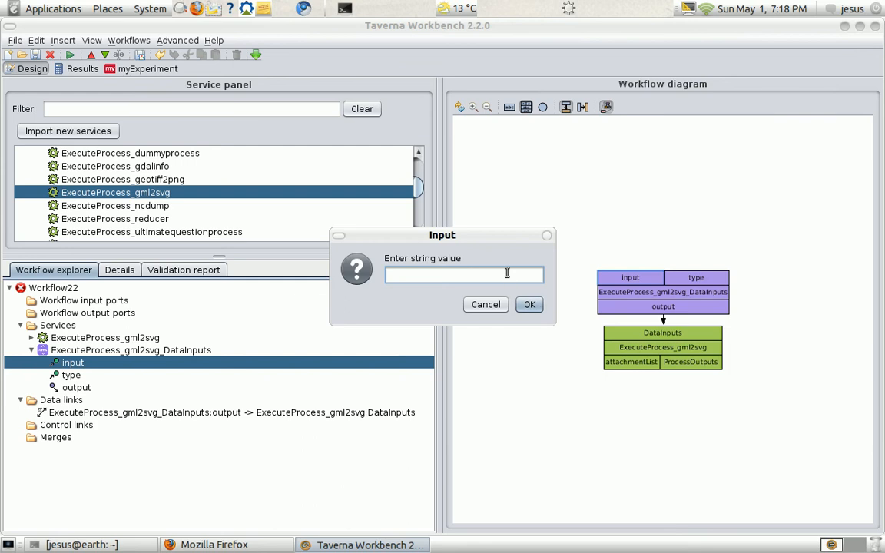
key("ctrl+v")
left_click(529, 305)
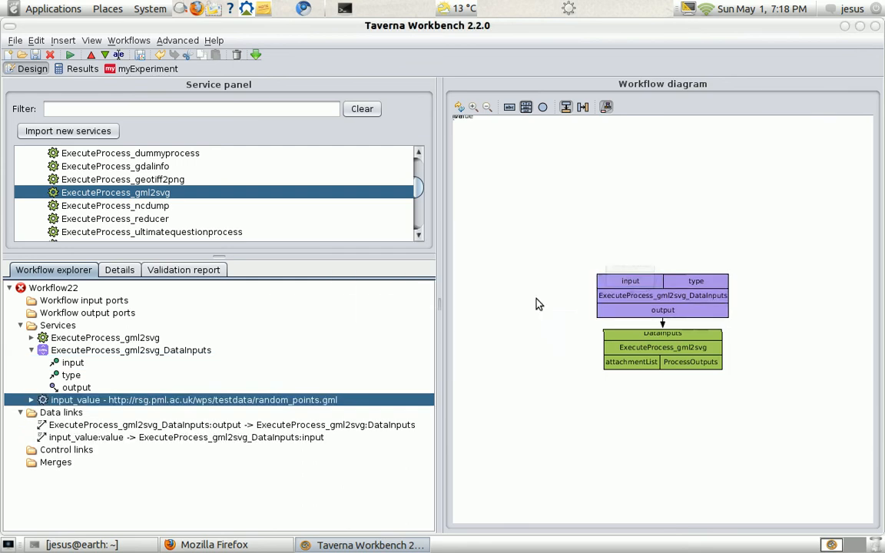
- Rename the constant service feeding the input port to GML
right_click(640, 264)
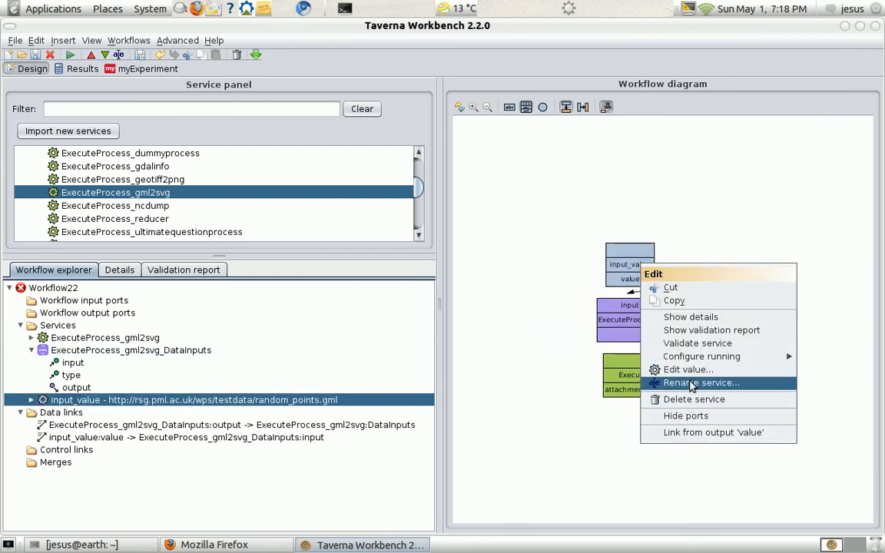
left_click(690, 384)
type("GML")
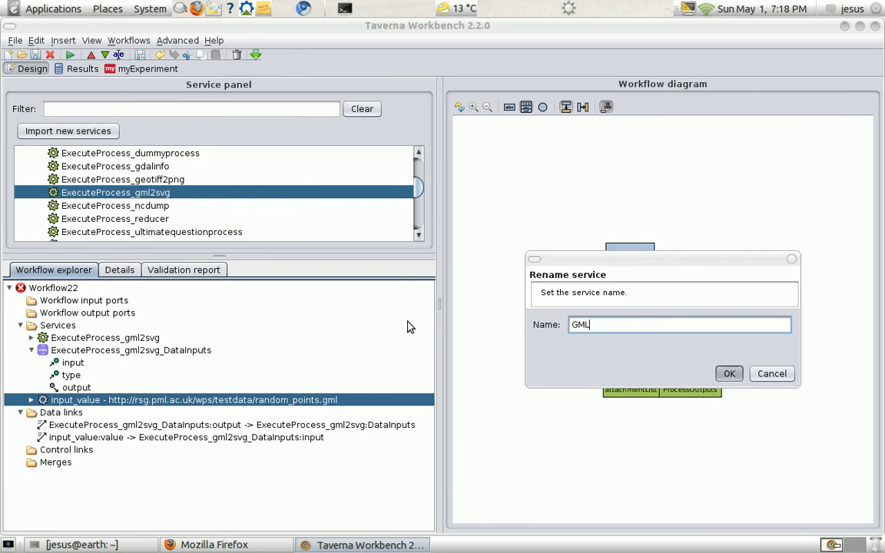
key("Return")
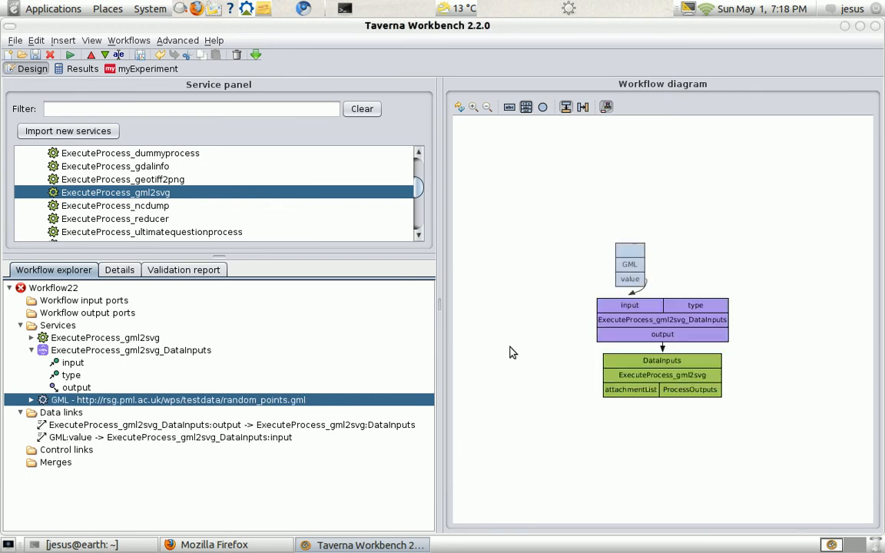
- Give the type port of the DataInputs splitter the constant value "point"
right_click(713, 307)
left_click(723, 329)
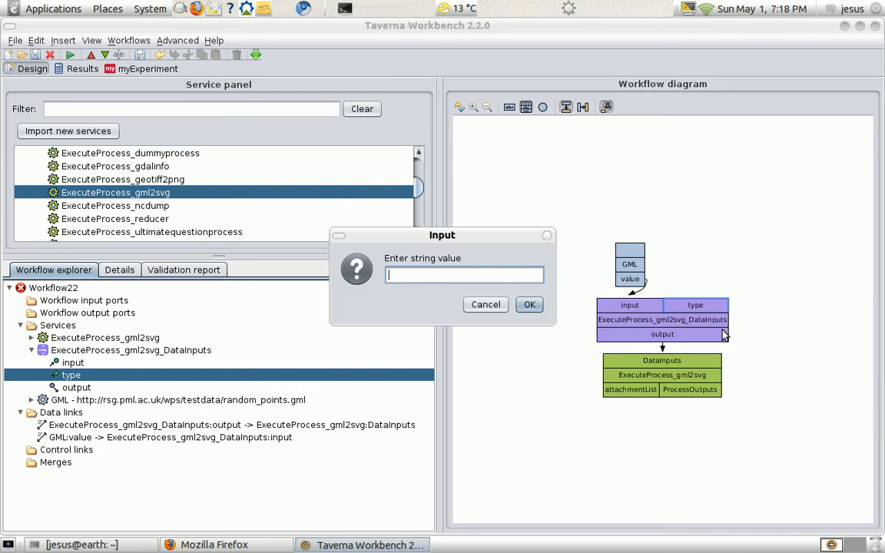
type("point")
left_click(529, 304)
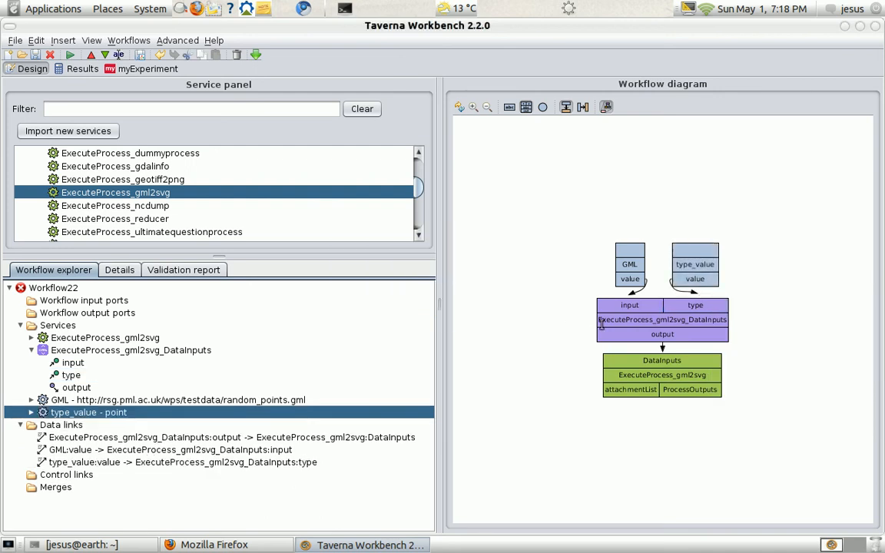
- Add an XML output splitter for ProcessOutputs to the ExecuteProcess_gml2svg service
right_click(605, 382)
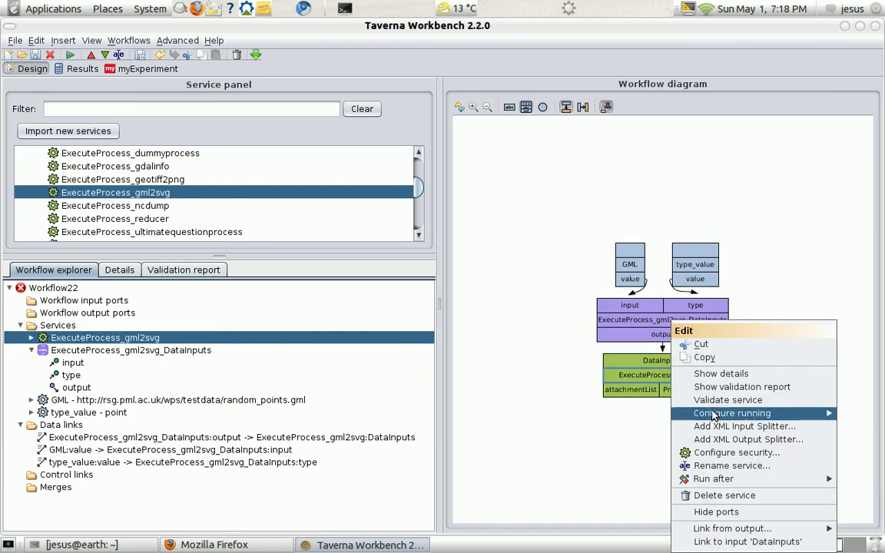
left_click(709, 437)
left_click(507, 304)
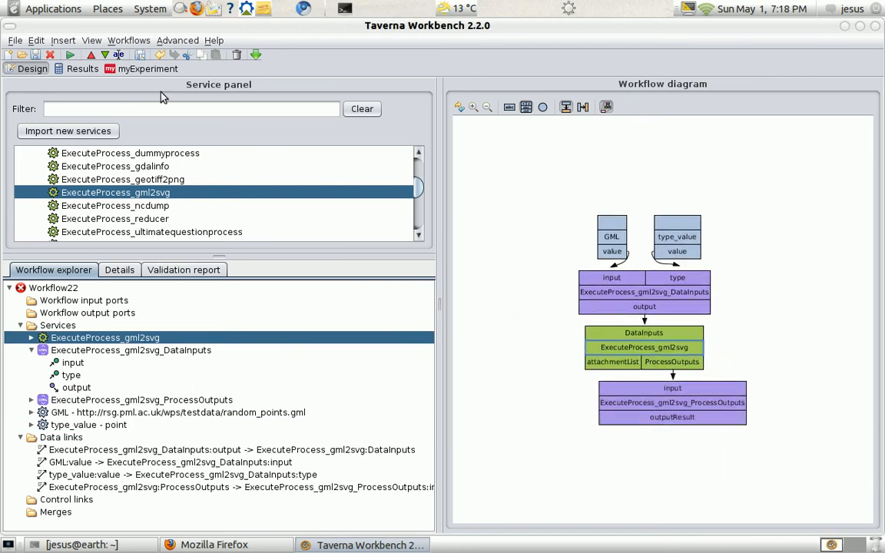
- Add a workflow output port named "output" and link the ProcessOutputs splitter's outputResult to it
left_click(105, 54)
type("o")
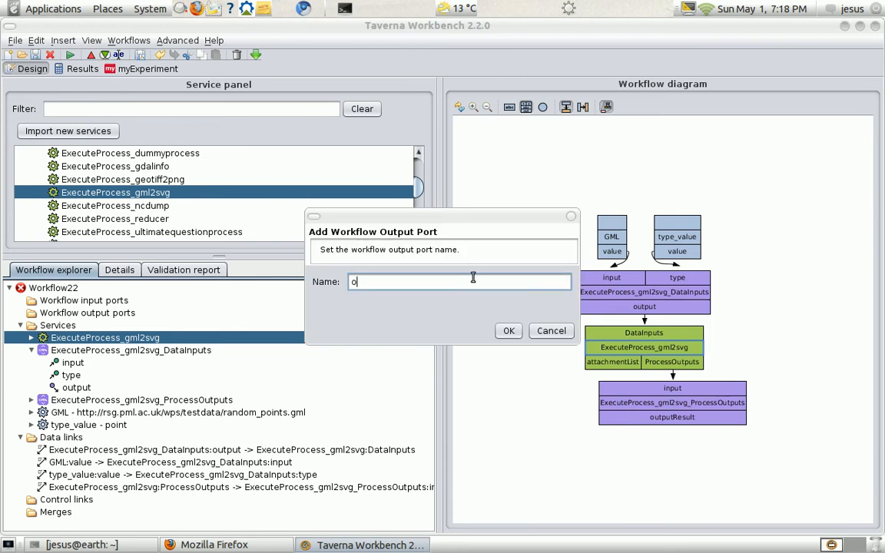
type("utput")
key("Return")
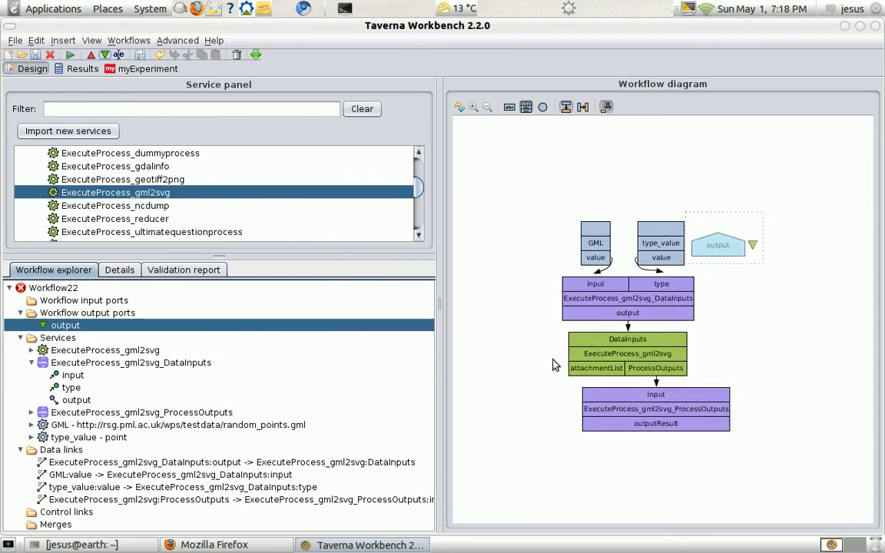
left_click_drag(639, 427, 711, 245)
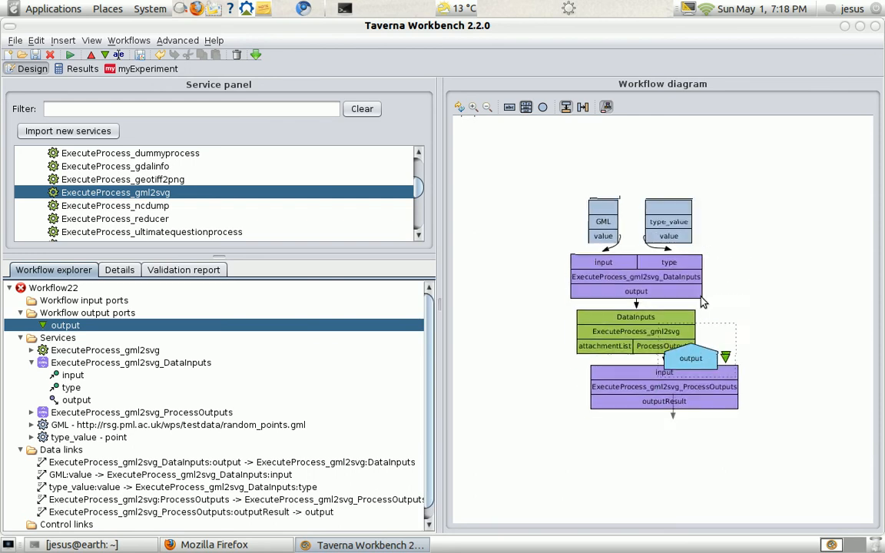
- Run the workflow and open Value 1 of its output
left_click(70, 56)
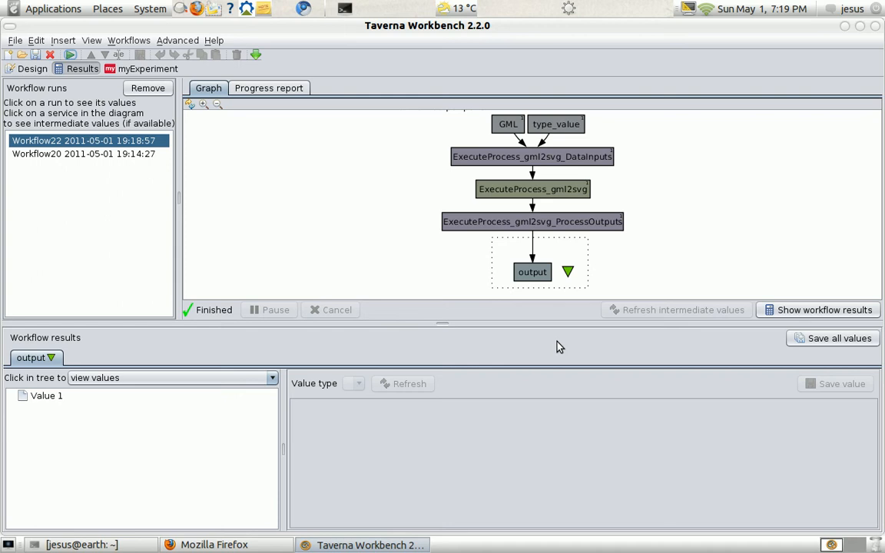
left_click(32, 400)
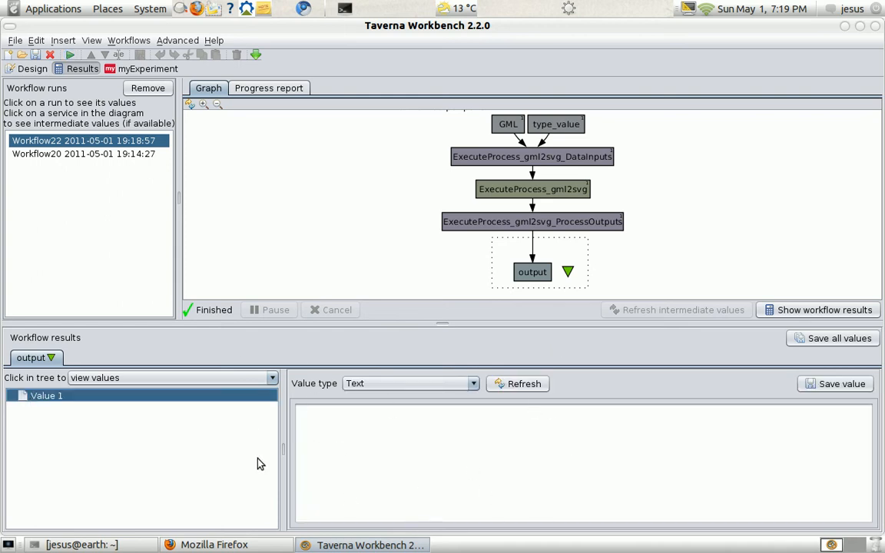
- Open the ProcessOutputs intermediate value from the ExecuteProcess_gml2svg invocation and dismiss the viewer error
left_click(554, 190)
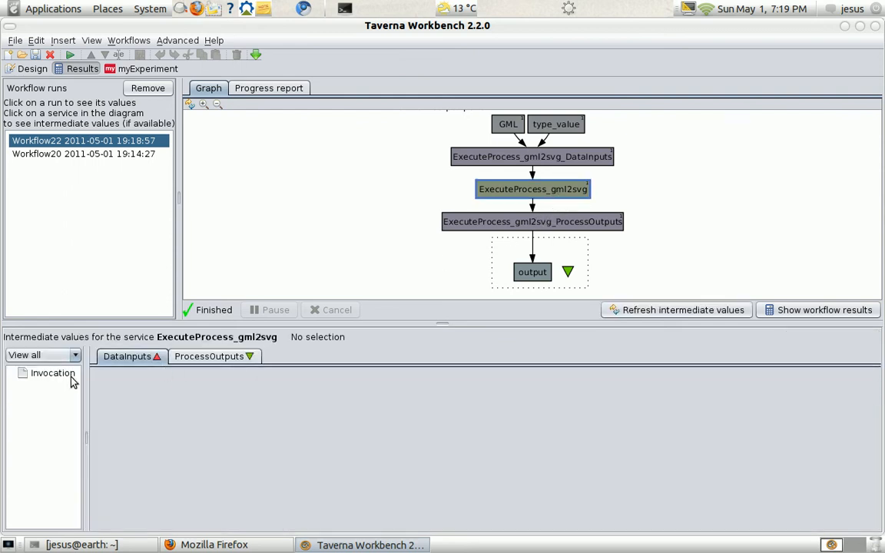
left_click(214, 358)
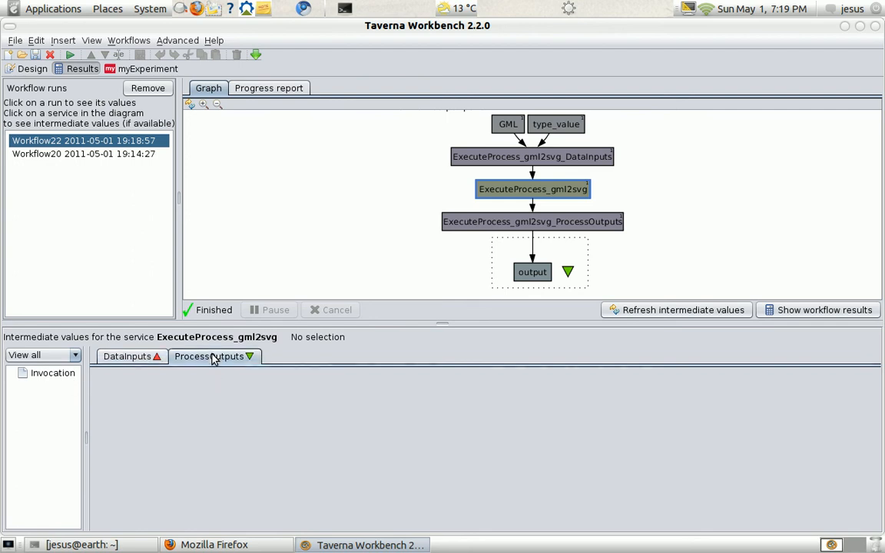
left_click(53, 373)
left_click(162, 395)
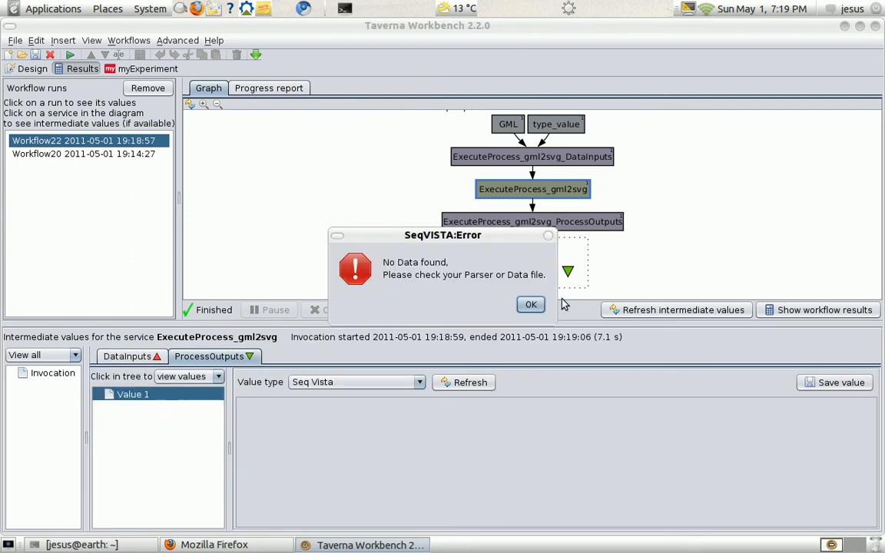
left_click(531, 304)
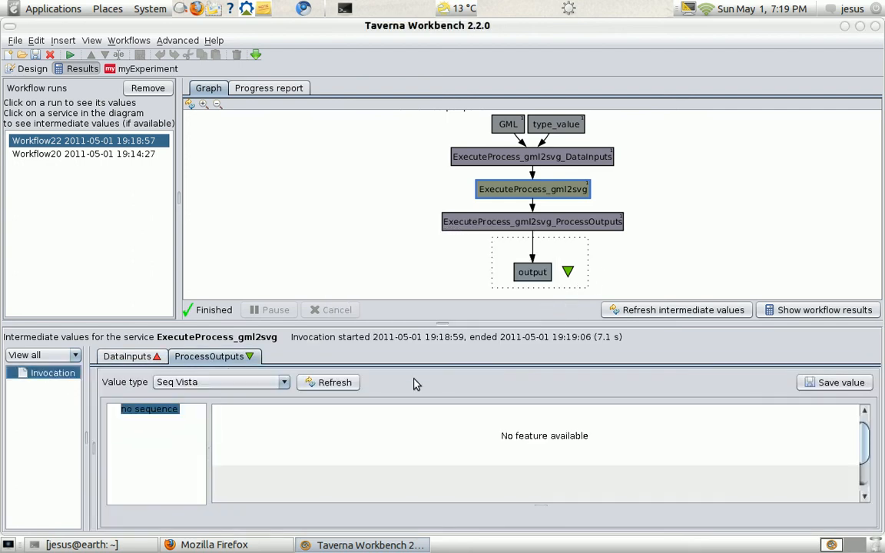
- Display the ProcessOutputs value as Text and copy the entire ExecuteProcess_gml2svgResponse XML
left_click(278, 386)
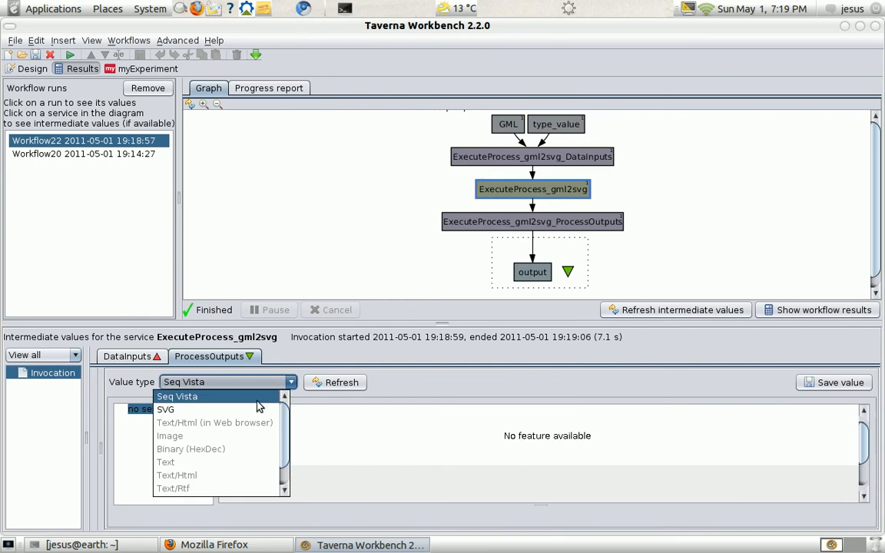
left_click(228, 464)
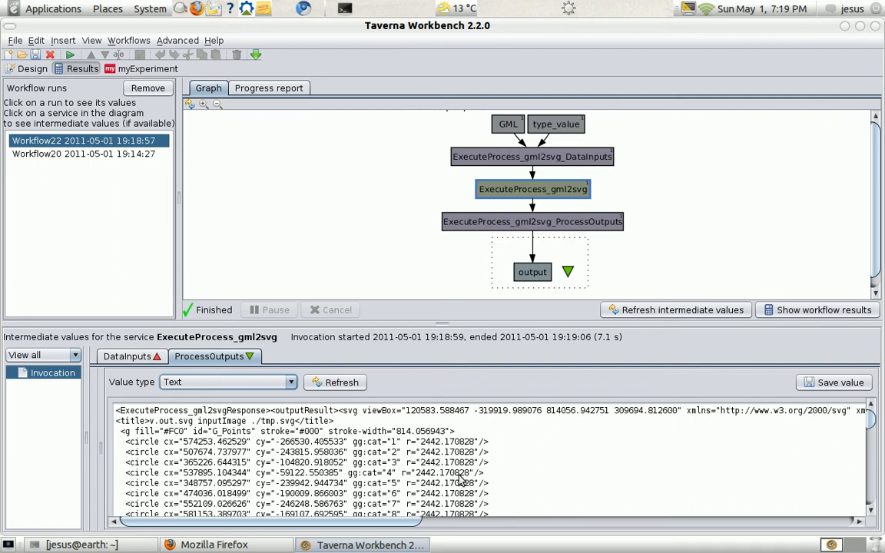
scroll(419, 435, "down", 1)
scroll(436, 403, "up", 1)
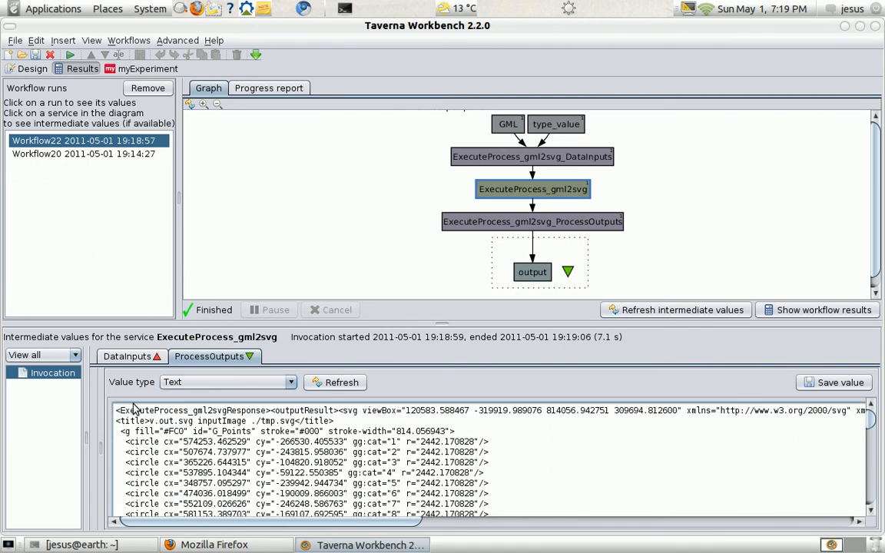
left_click_drag(117, 412, 127, 413)
key("ctrl+a")
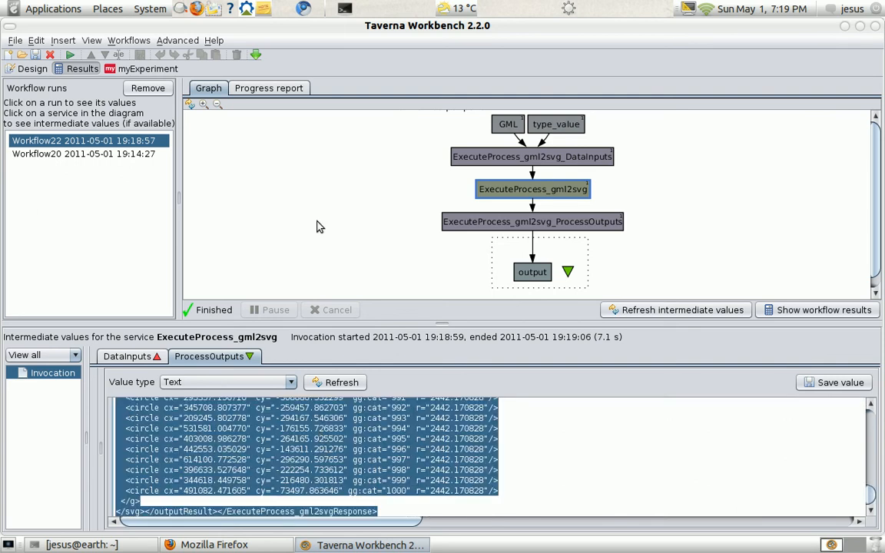
- Return to the workflow design and delete the ExecuteProcess_gml2svg_ProcessOutputs splitter from the diagram
left_click(23, 69)
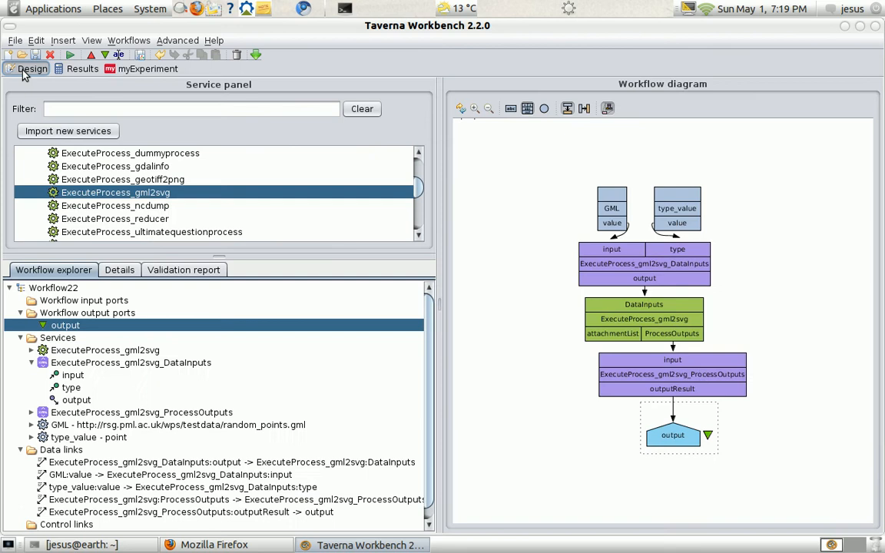
left_click(700, 375)
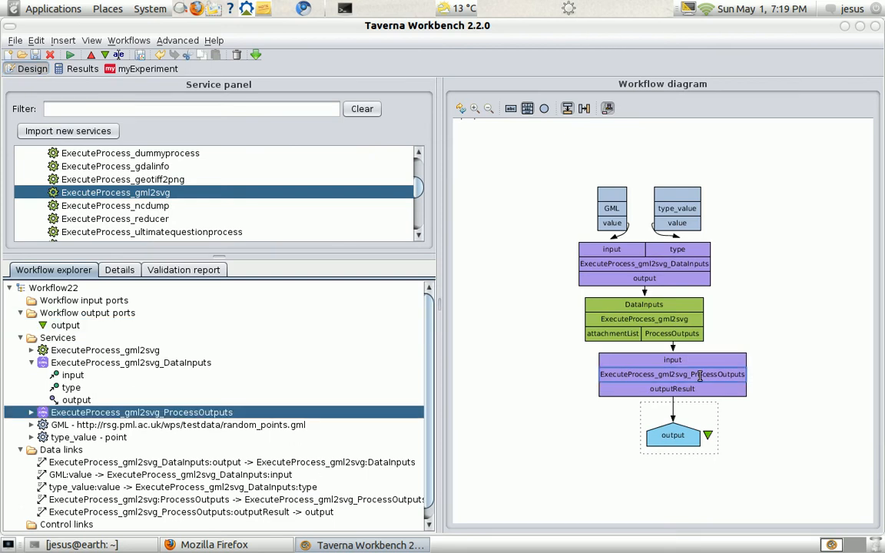
key("Delete")
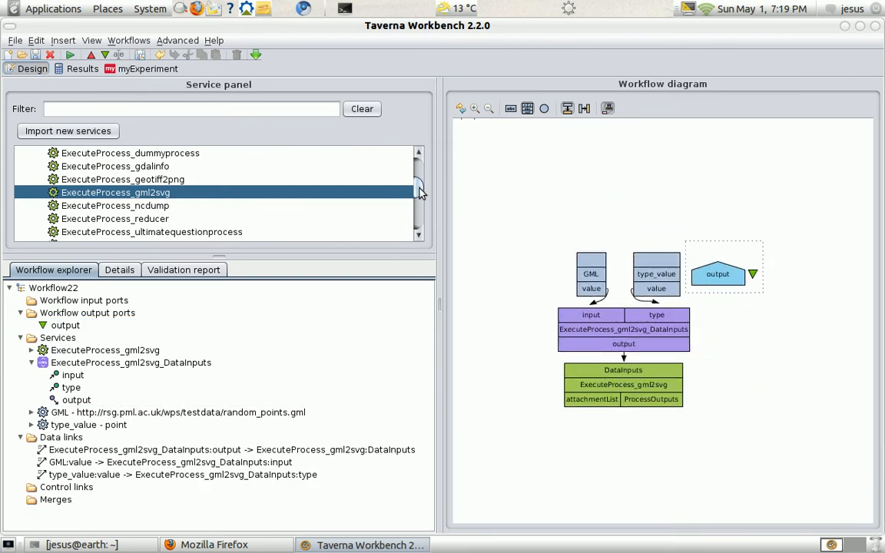
- Add an XPath Service from the service templates to the workflow diagram
left_click_drag(420, 192, 381, 177)
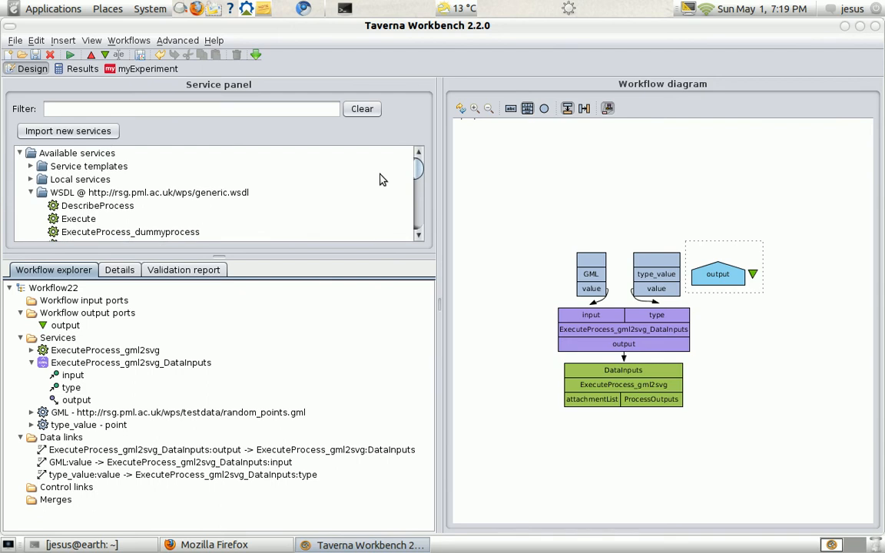
left_click(30, 166)
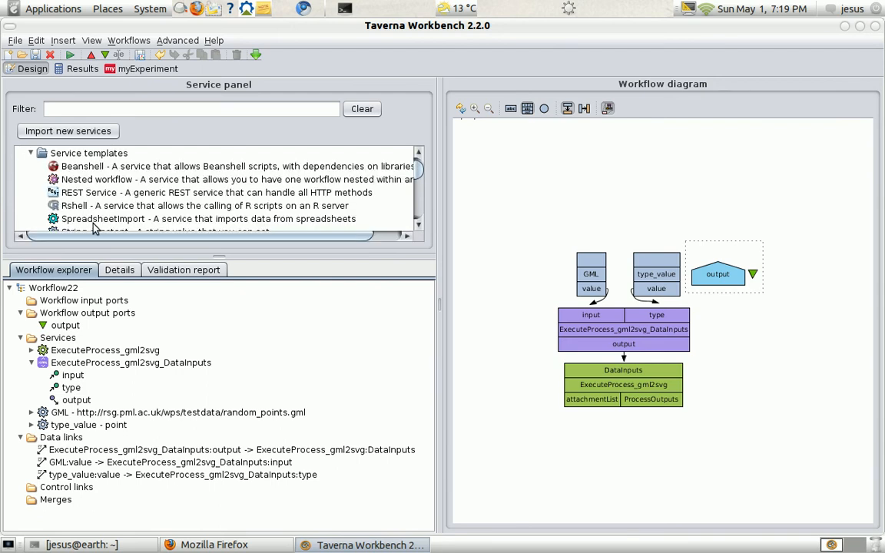
scroll(132, 182, "down", 2)
left_click(149, 171)
left_click_drag(148, 171, 605, 189)
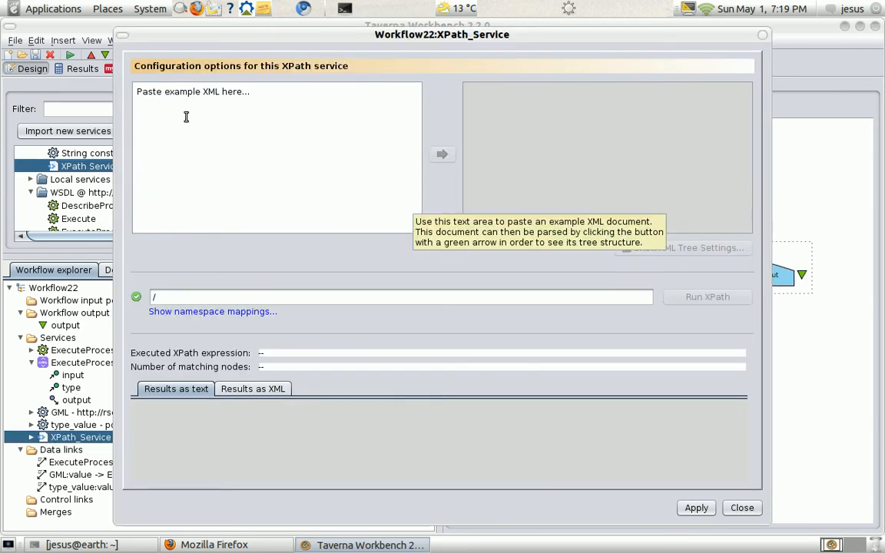
- Paste the copied response as example XML, parse it, and generate the XPath expression for the svg node under outputResult
left_click(188, 92)
key("ctrl+v")
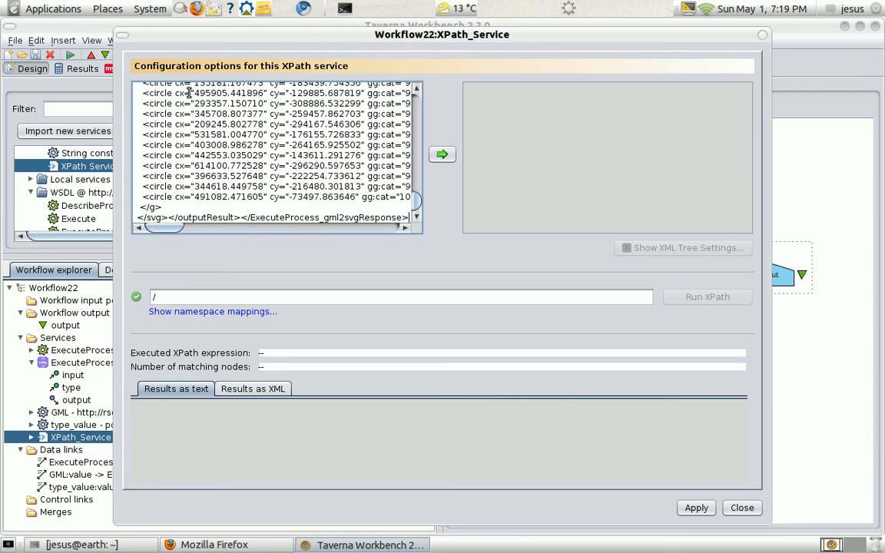
left_click(443, 155)
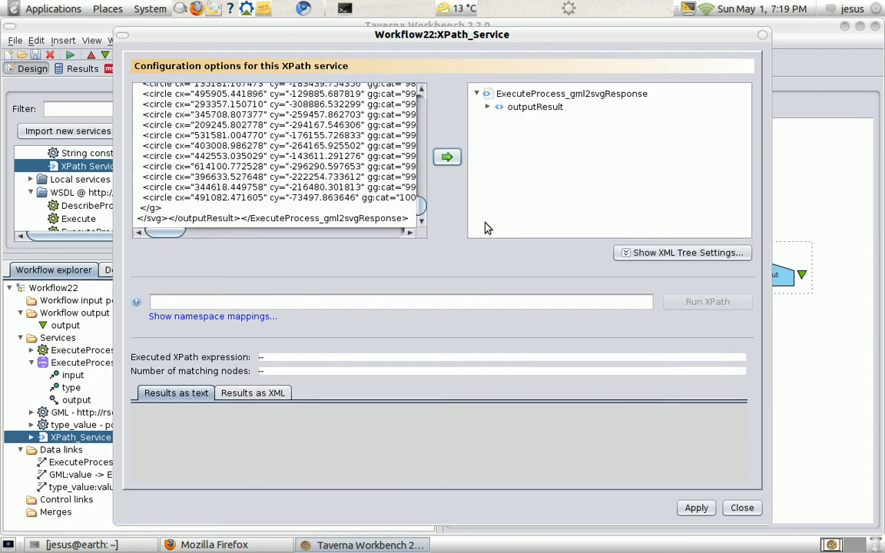
left_click(489, 108)
left_click(526, 121)
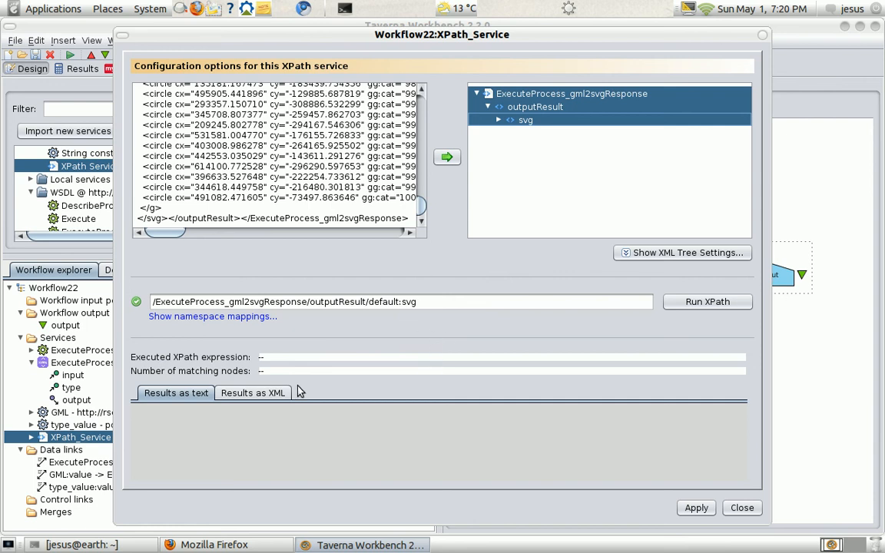
- Run the XPath expression, check its results as XML, and apply the XPath service configuration
left_click(269, 394)
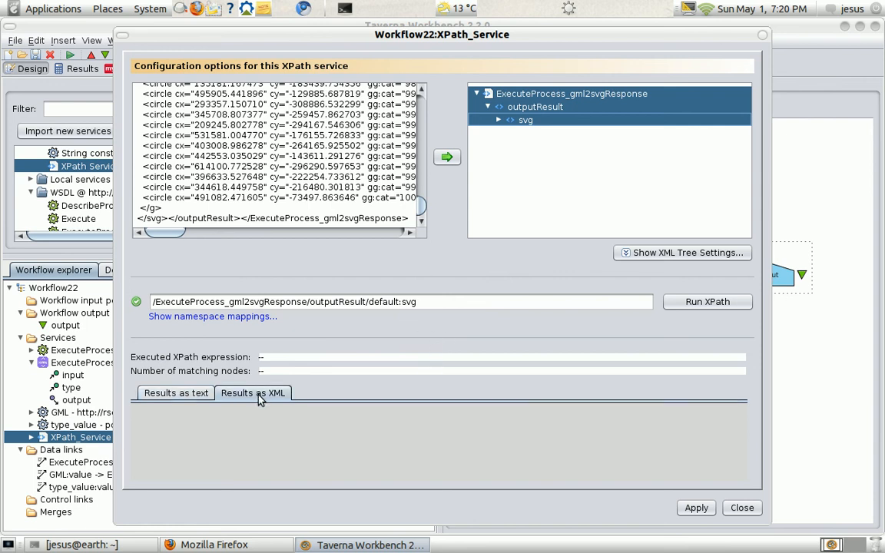
left_click(706, 301)
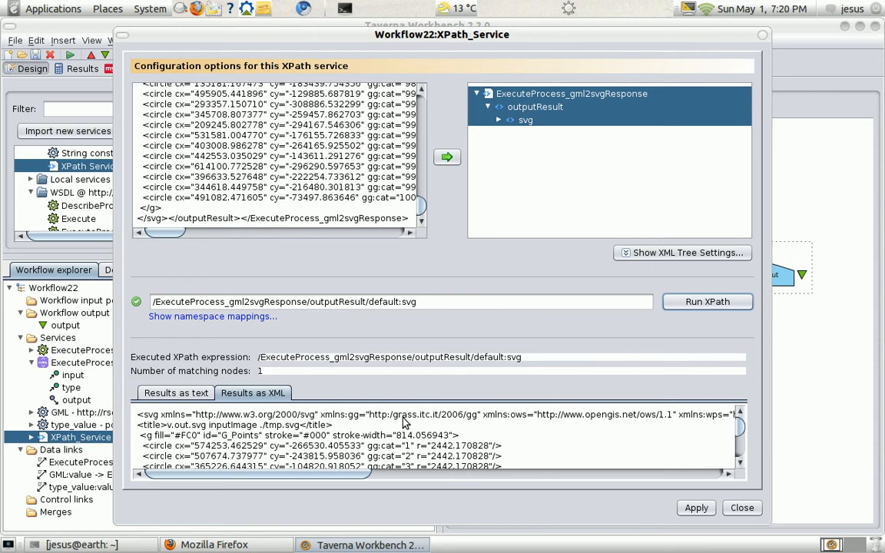
scroll(598, 436, "down", 5)
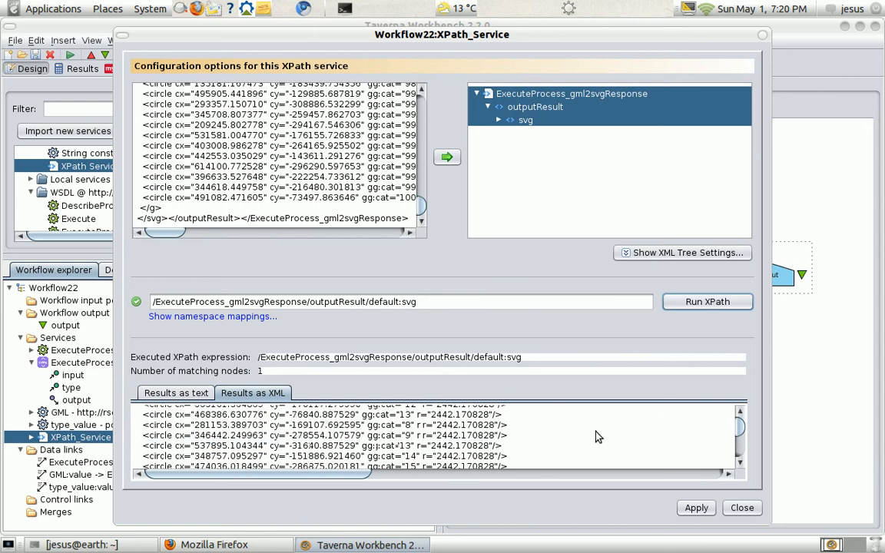
left_click(696, 508)
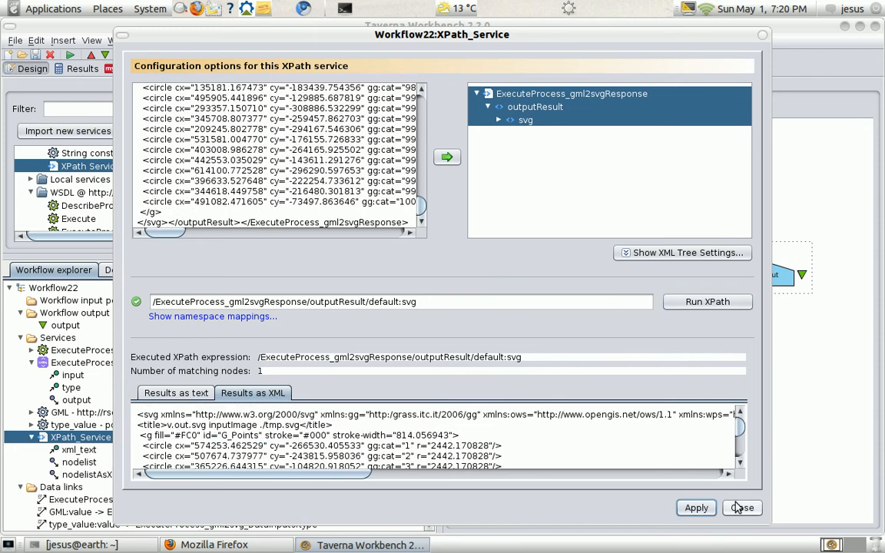
left_click(741, 508)
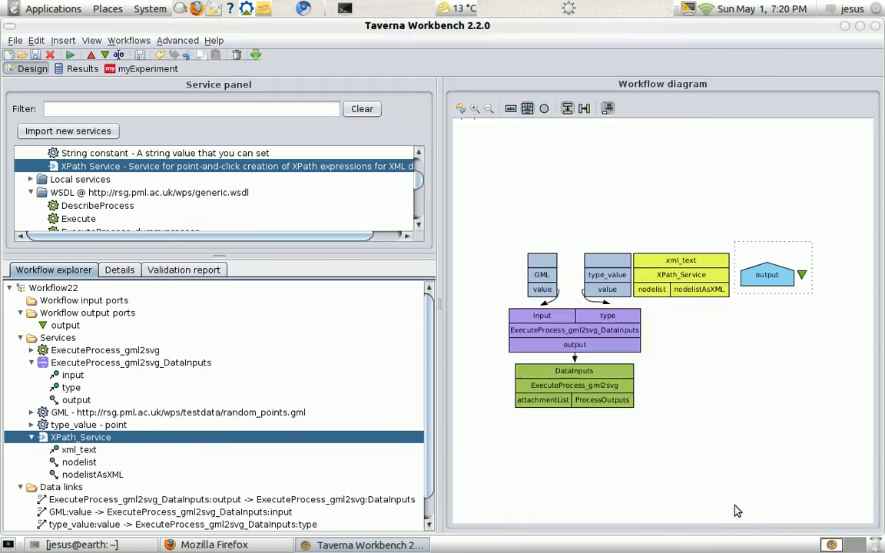
right_click(690, 281)
left_click(730, 382)
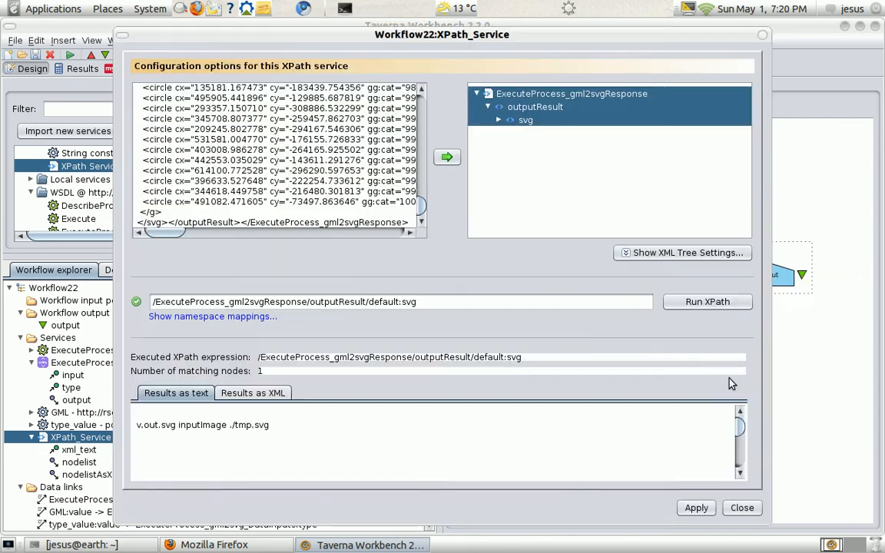
left_click(740, 508)
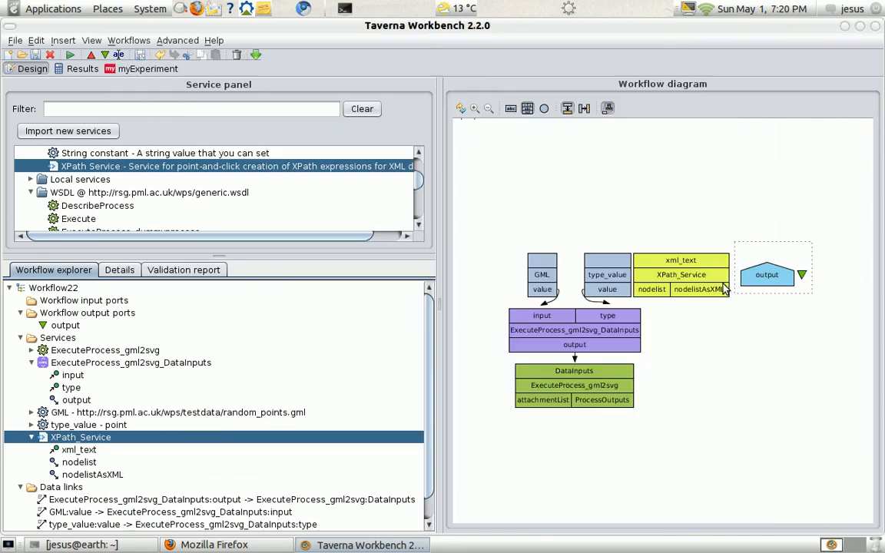
- Rename the XPath_Service to getSVG
right_click(714, 278)
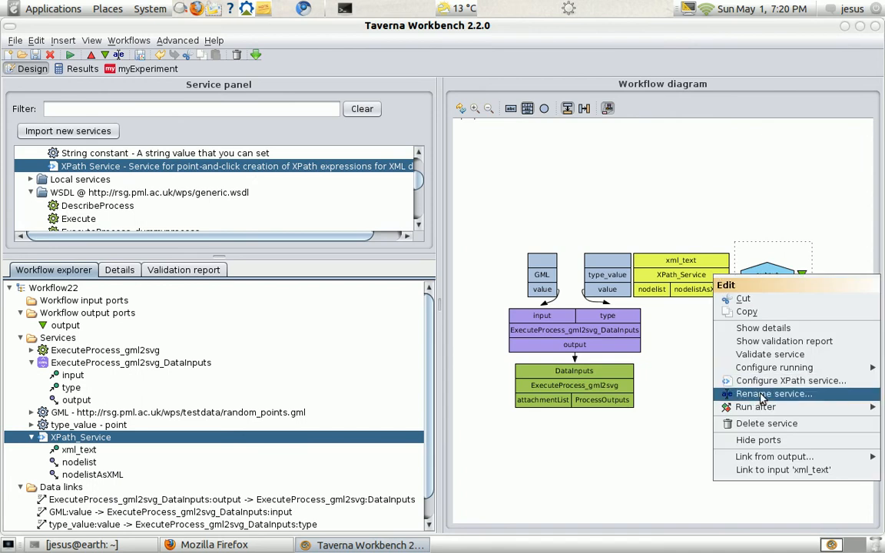
left_click(718, 392)
left_click_drag(640, 328, 494, 321)
type("getSVG")
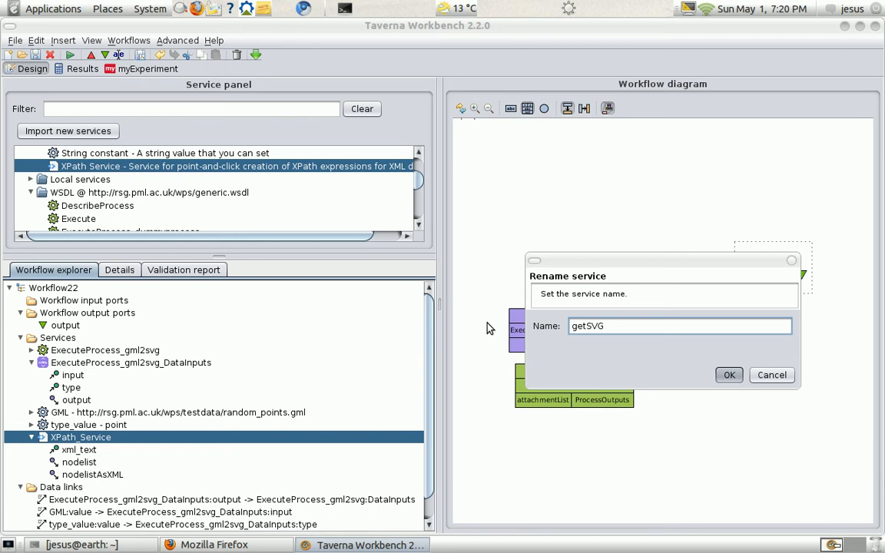
key("Return")
- Link ExecuteProcess_gml2svg's ProcessOutputs to getSVG's xml_text input, and getSVG's nodelistAsXML to the workflow output port
left_click_drag(617, 400, 678, 260)
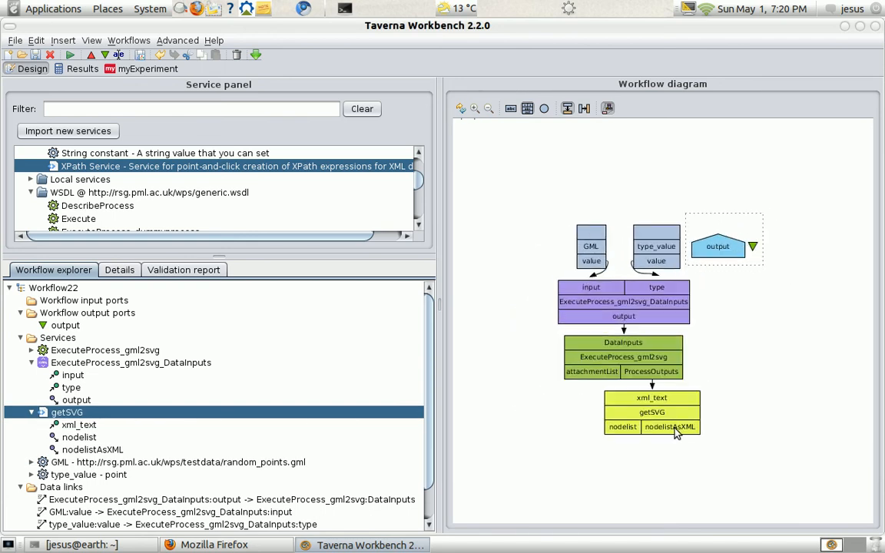
left_click_drag(676, 432, 735, 253)
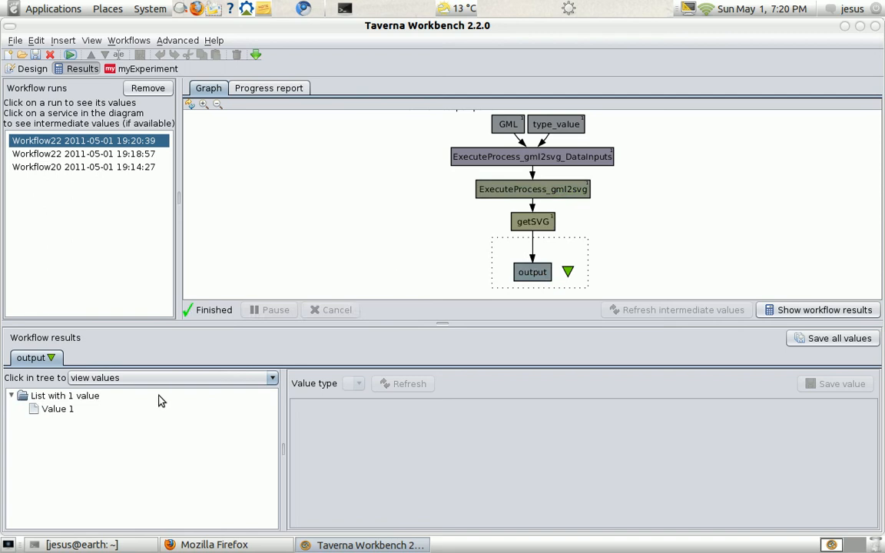
- Open Value 1 of the workflow output, dismiss the viewer error, and display it as SVG in an enlarged results area
left_click(245, 410)
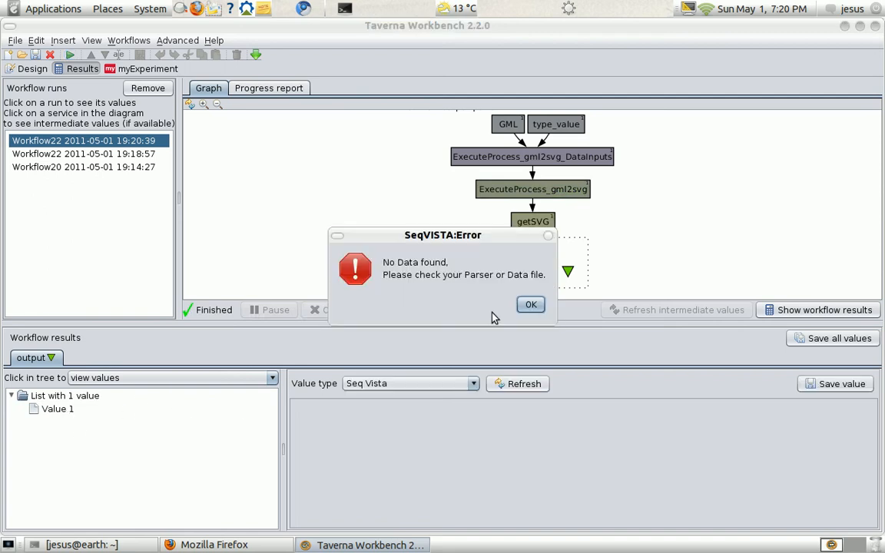
left_click(532, 305)
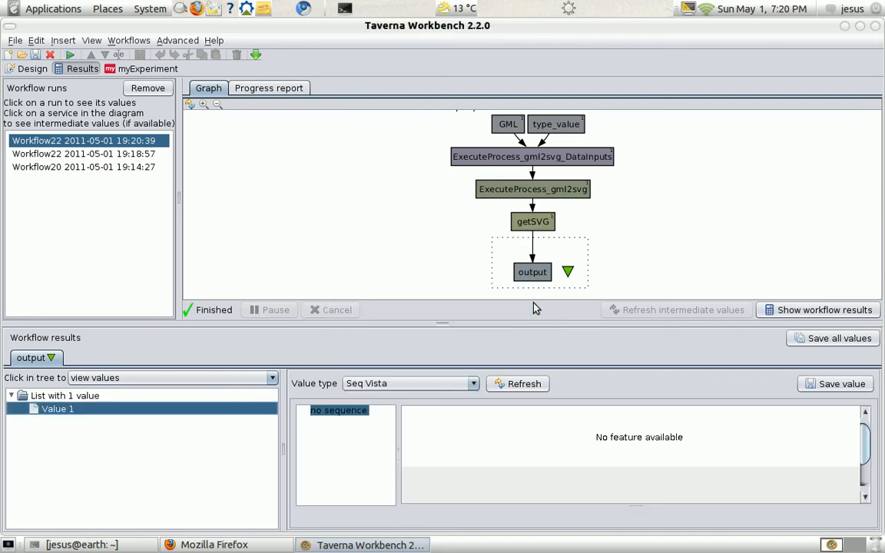
left_click(474, 384)
left_click(384, 410)
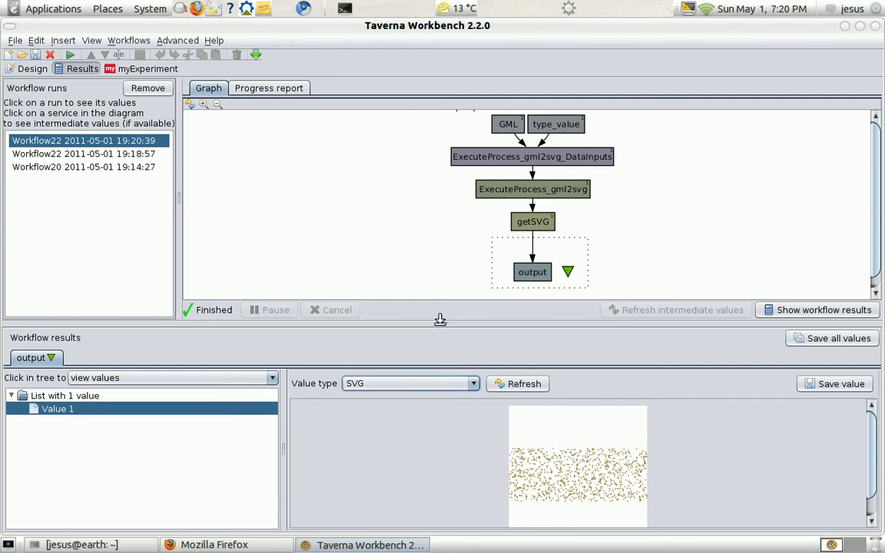
left_click_drag(440, 319, 453, 213)
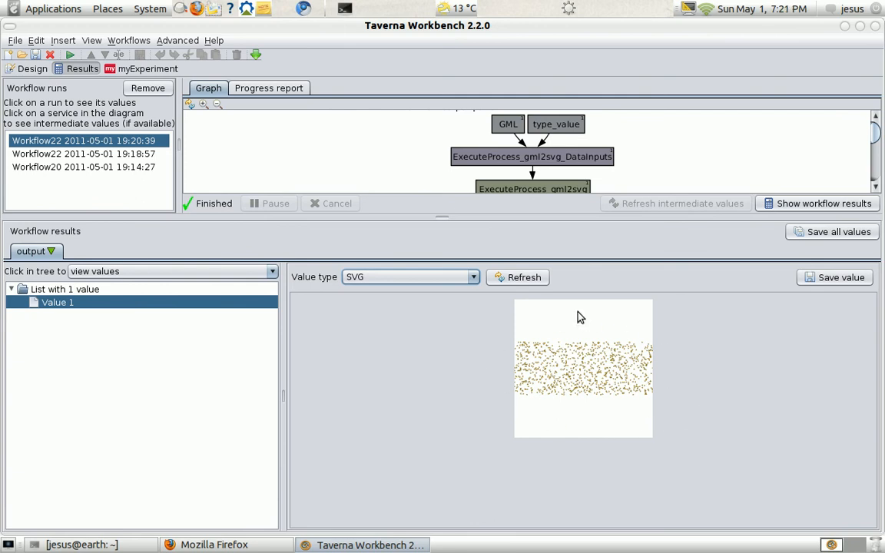
- Return to the workflow design and create a new empty workflow
left_click(32, 69)
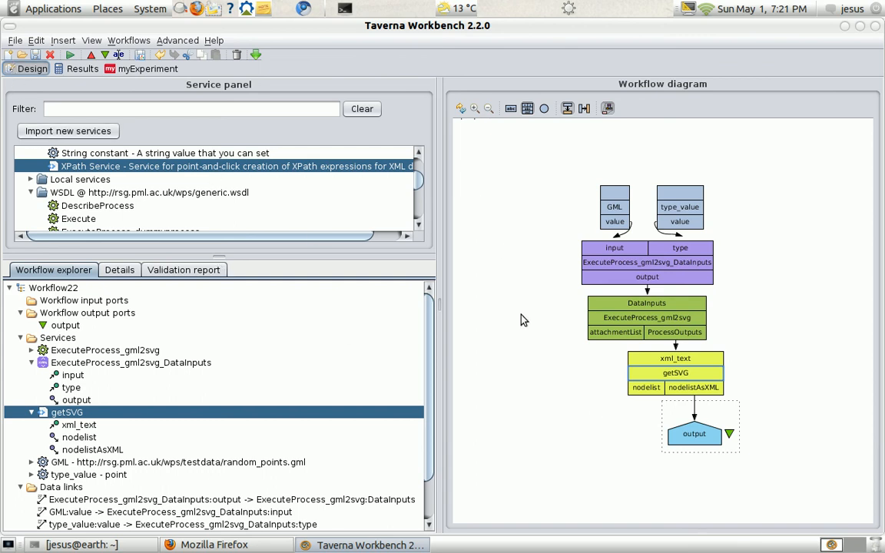
left_click(16, 41)
left_click(23, 59)
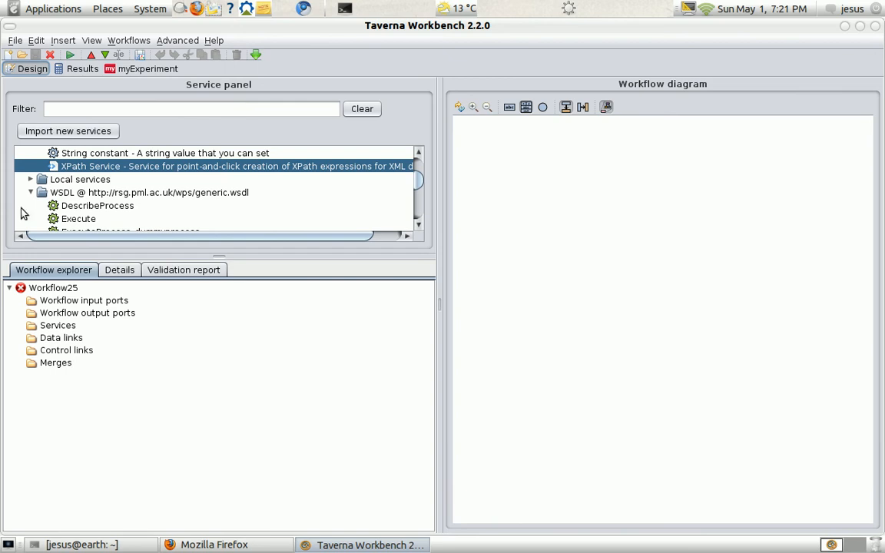
scroll(65, 173, "up", 3)
left_click(31, 166)
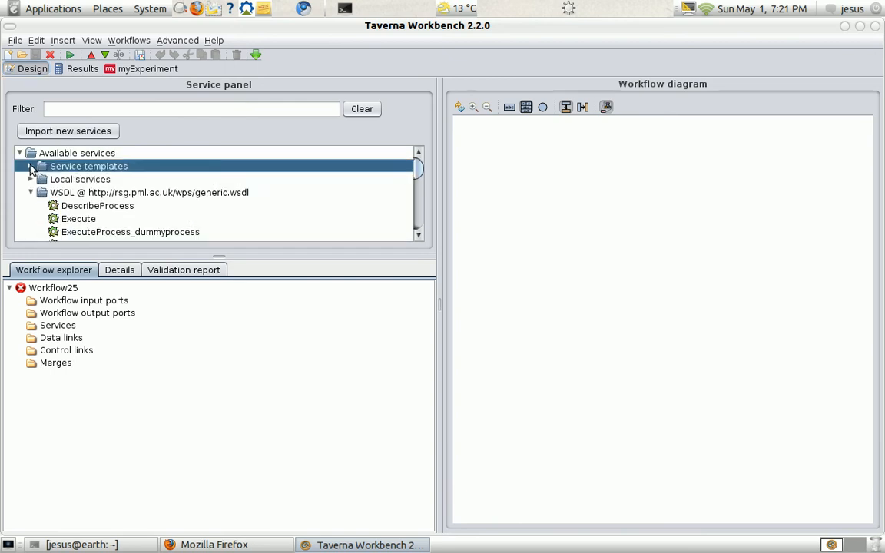
scroll(292, 184, "down", 4)
scroll(234, 206, "up", 5)
left_click(31, 193)
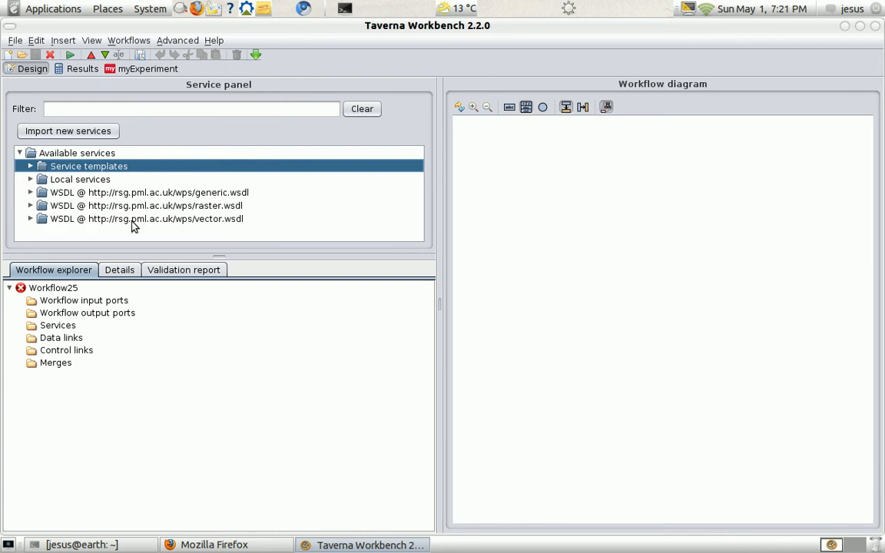
left_click(132, 221)
left_click(31, 220)
scroll(305, 208, "down", 2)
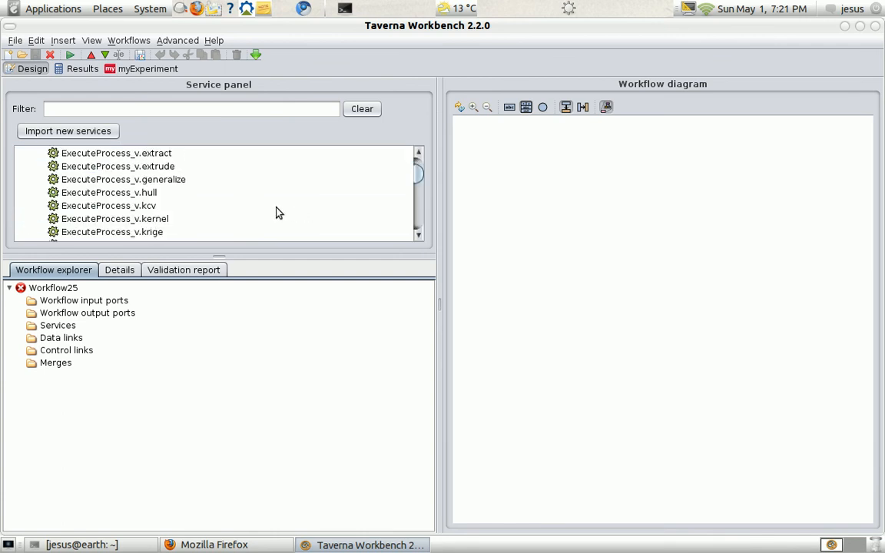
scroll(278, 213, "down", 8)
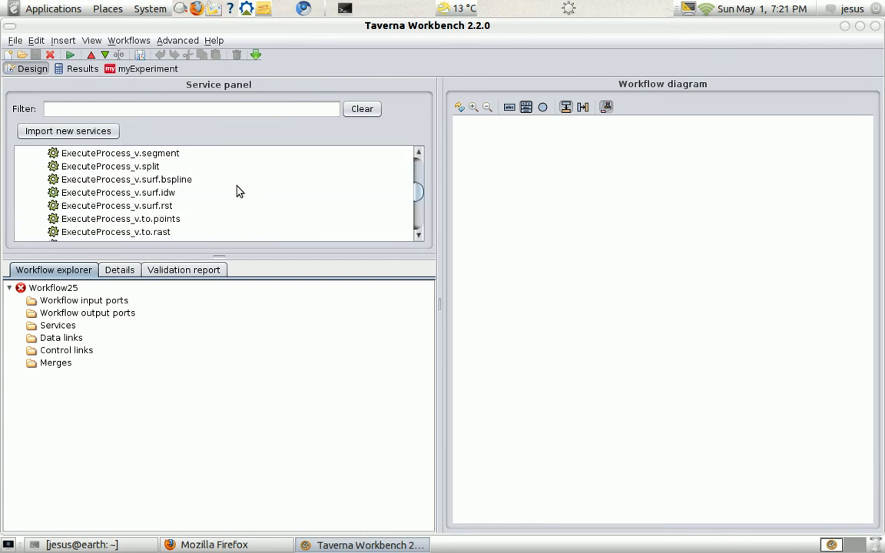
scroll(239, 192, "down", 3)
left_click_drag(150, 192, 632, 239)
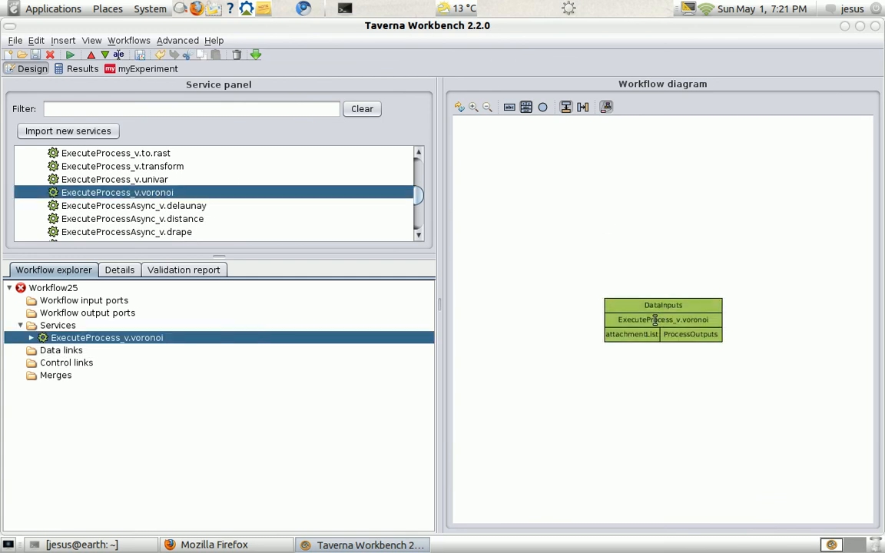
- Add an XML input splitter for the DataInputs port of the ExecuteProcess_v.voronoi service
right_click(654, 319)
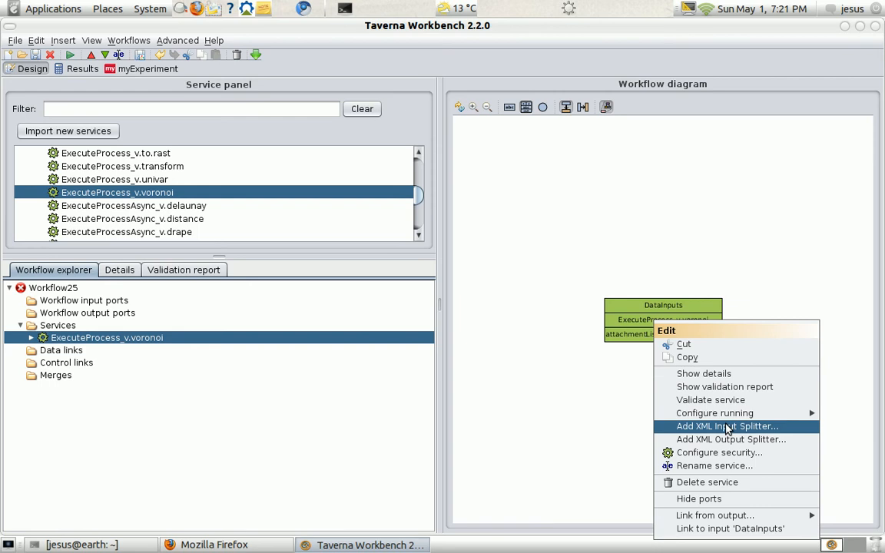
left_click(726, 427)
left_click(507, 305)
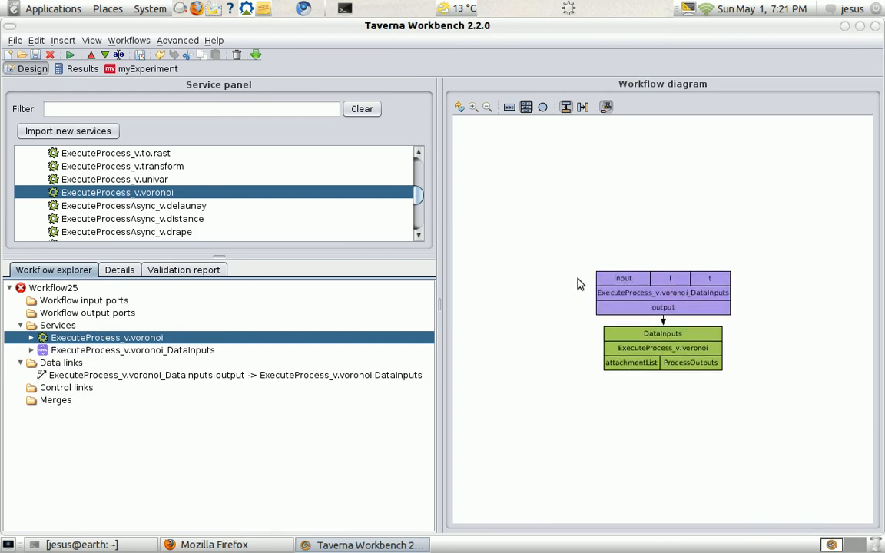
- Switch to Firefox and copy the link address of random_points.gml from the test data page
left_click(241, 545)
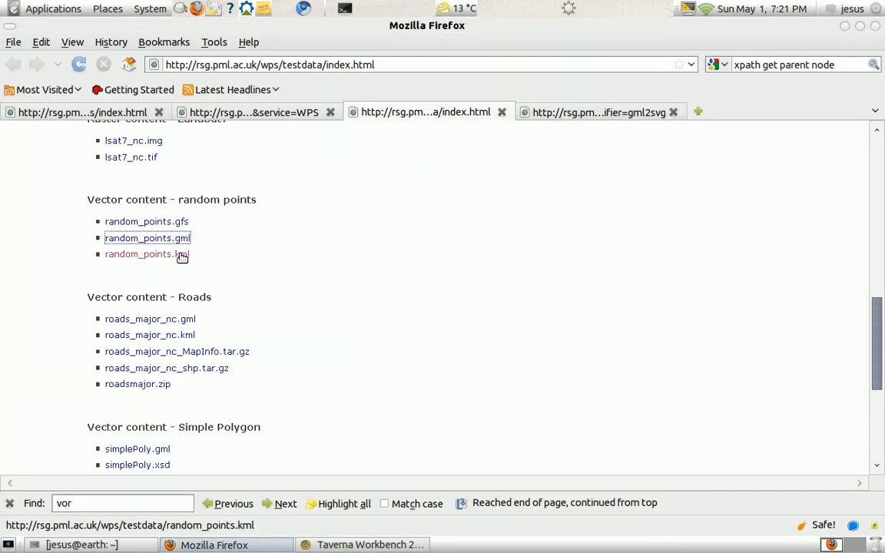
right_click(158, 239)
left_click(246, 334)
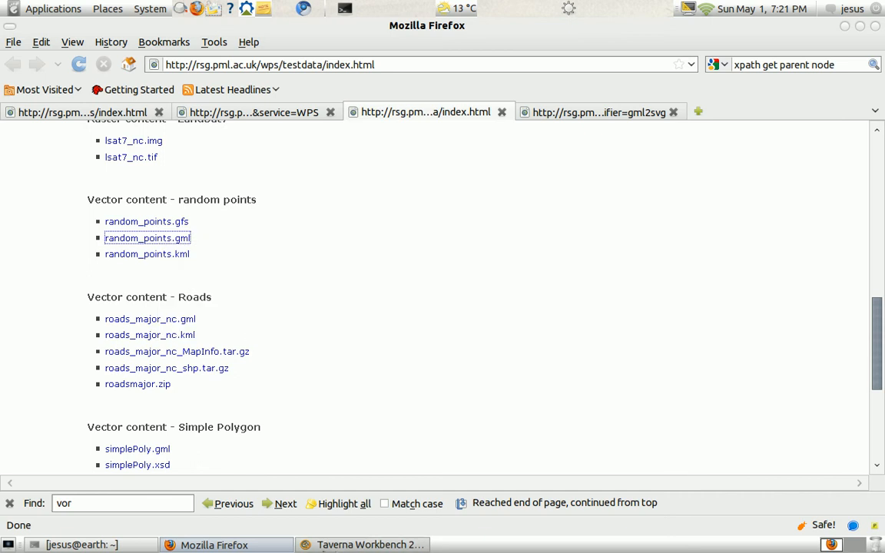
left_click(369, 545)
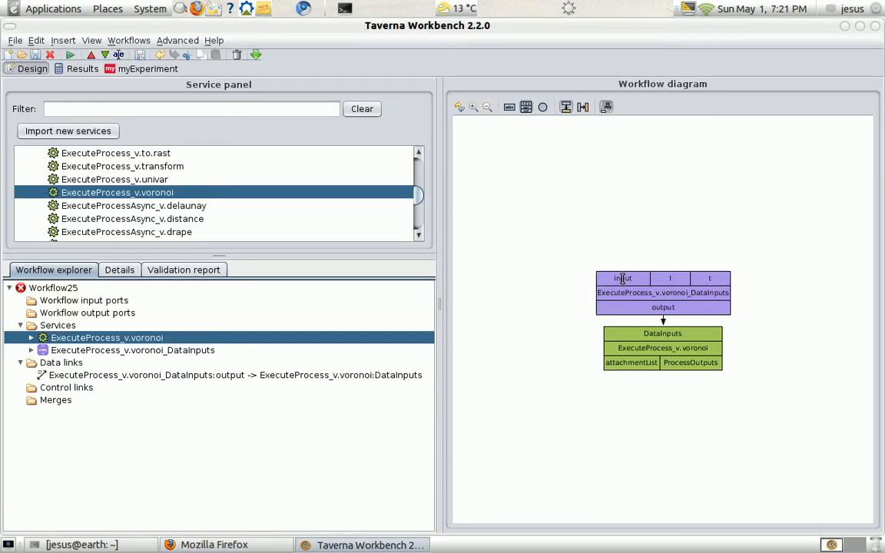
left_click(622, 278)
right_click(623, 279)
mouse_move(680, 322)
left_click(686, 303)
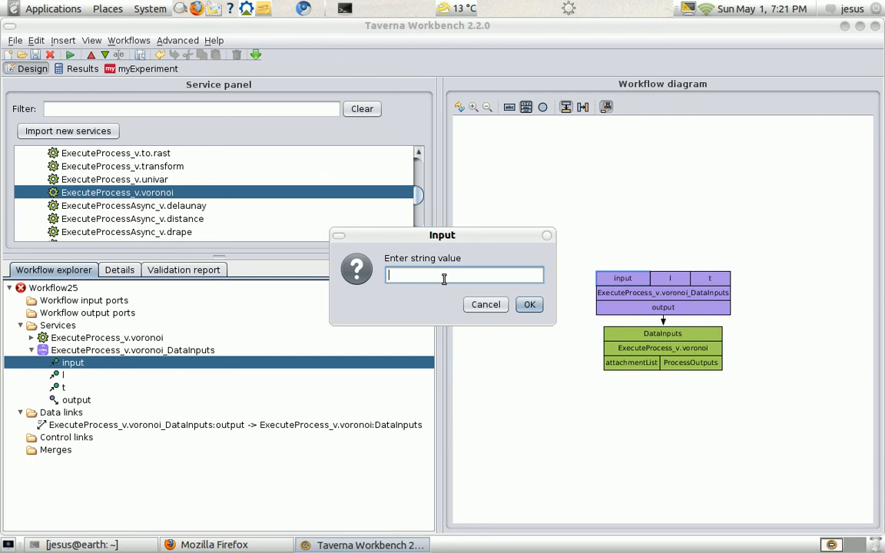
type("http://rsg.pml.ac.uk/wps/testdata/random_points.gml")
left_click(529, 304)
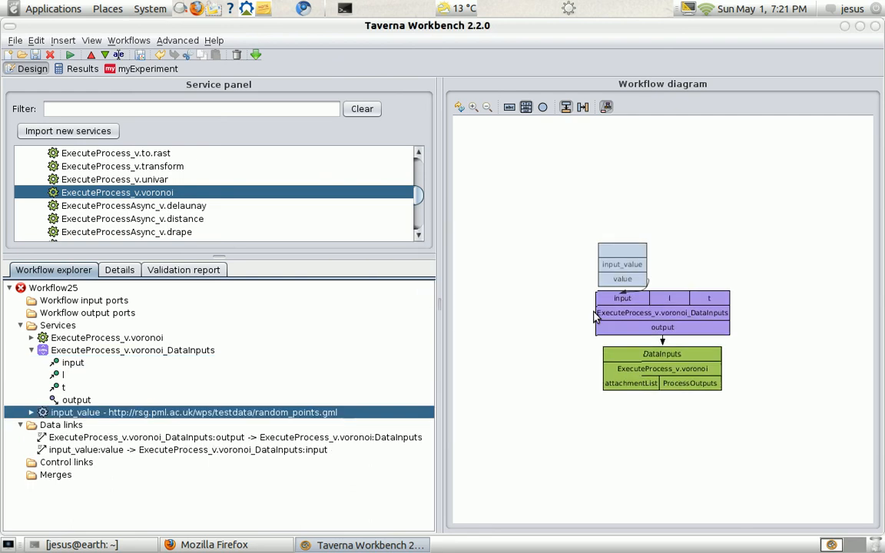
- Rename the input_value constant service as GML
right_click(632, 271)
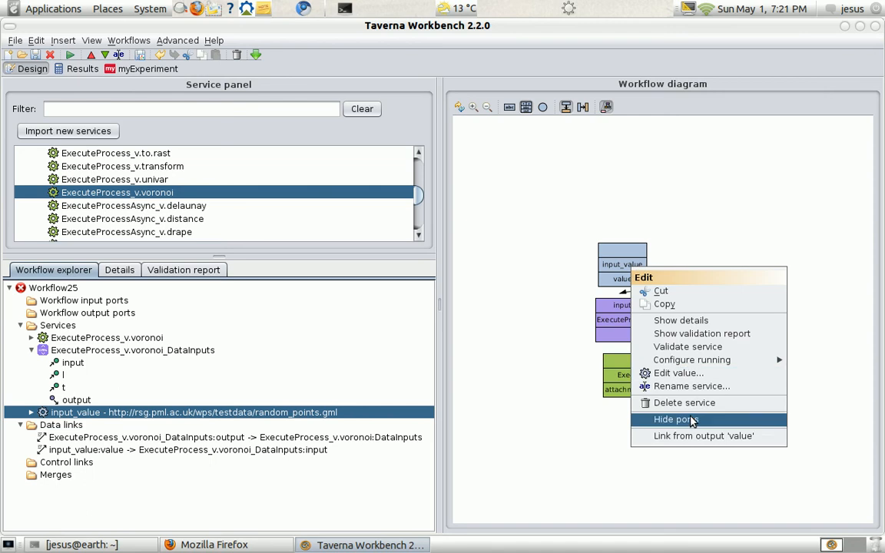
left_click(697, 381)
key("shift+Left")
key("shift+Left")
key("shift+Home")
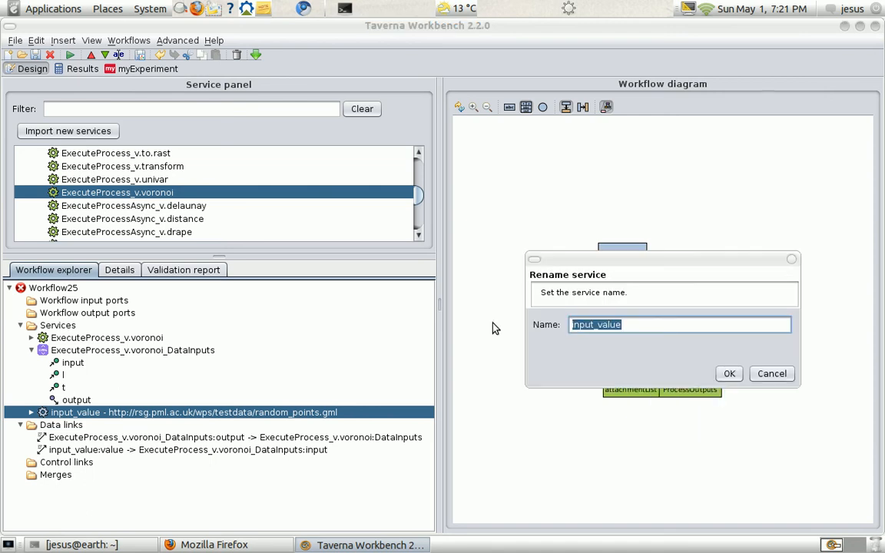
type("GML")
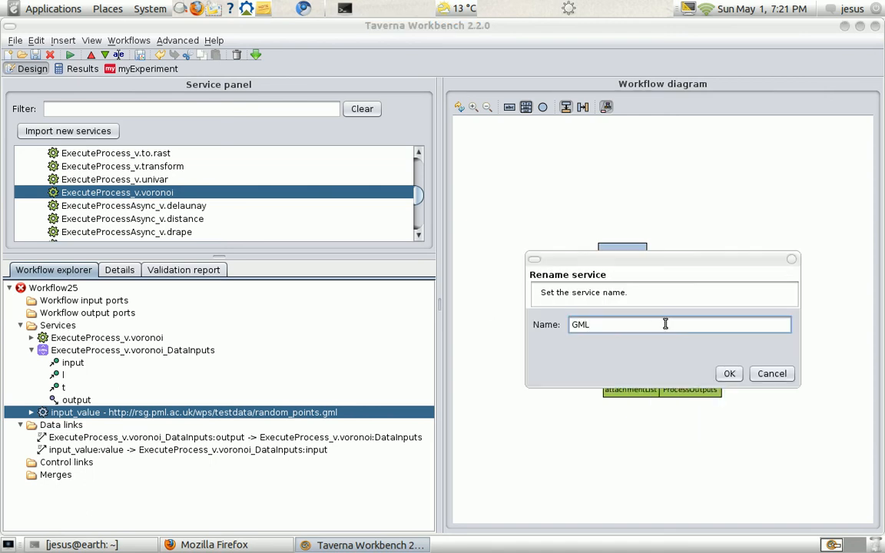
left_click(728, 373)
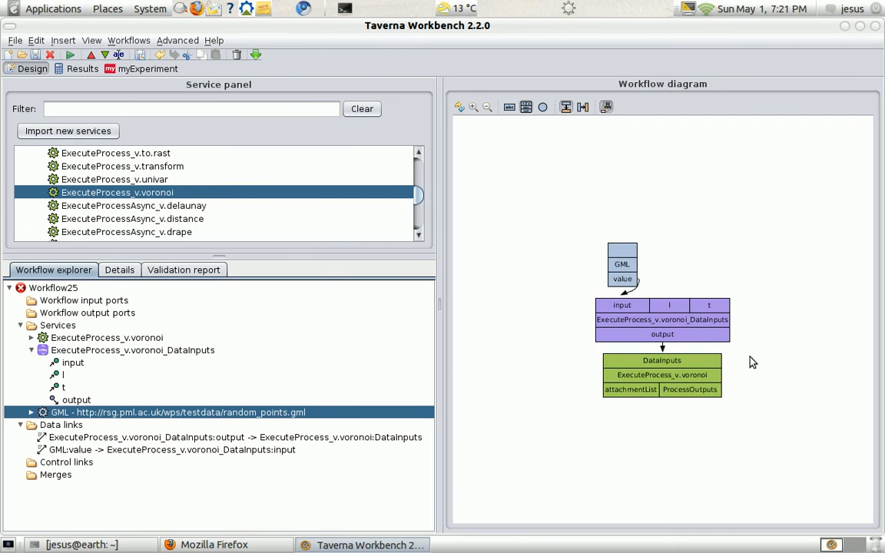
- Add an XML output splitter for ExecuteProcess_v.voronoi's ProcessOutputs port, and delete that splitter again
left_click(706, 376)
right_click(707, 376)
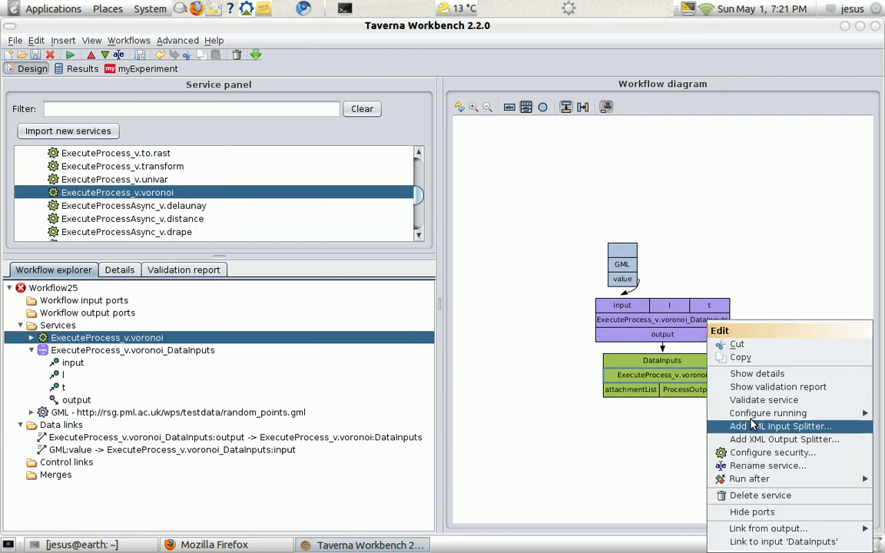
left_click(768, 439)
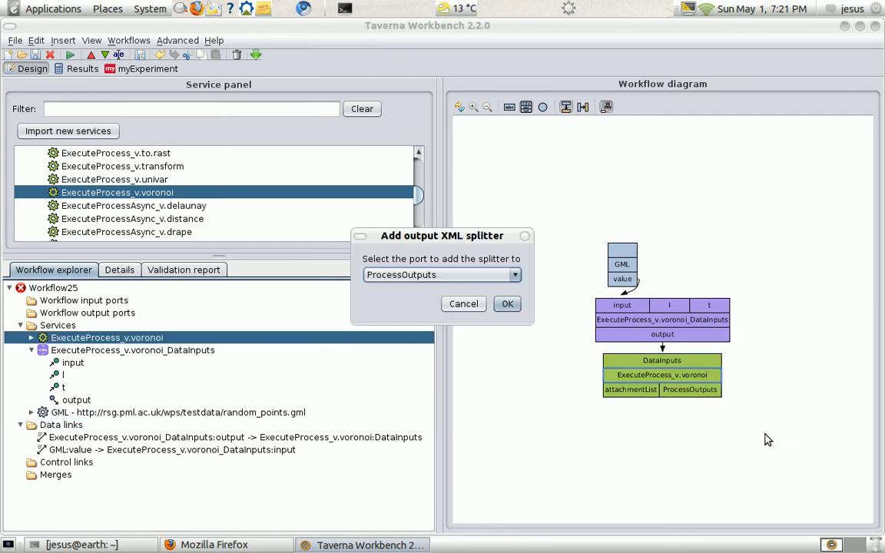
left_click(507, 305)
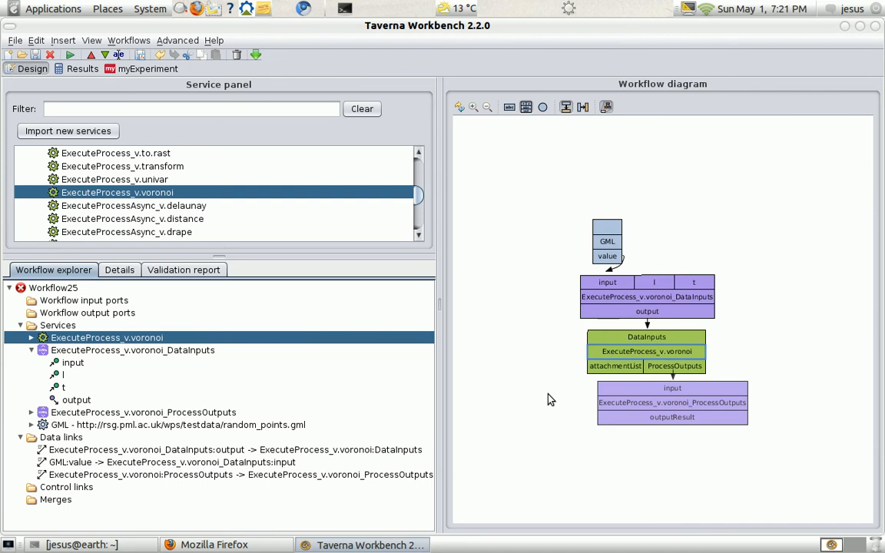
left_click(728, 404)
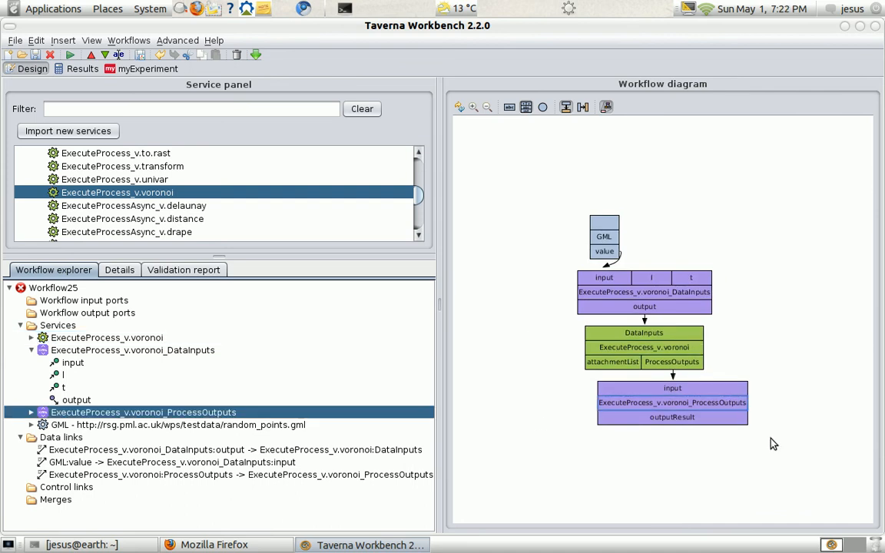
key("Delete")
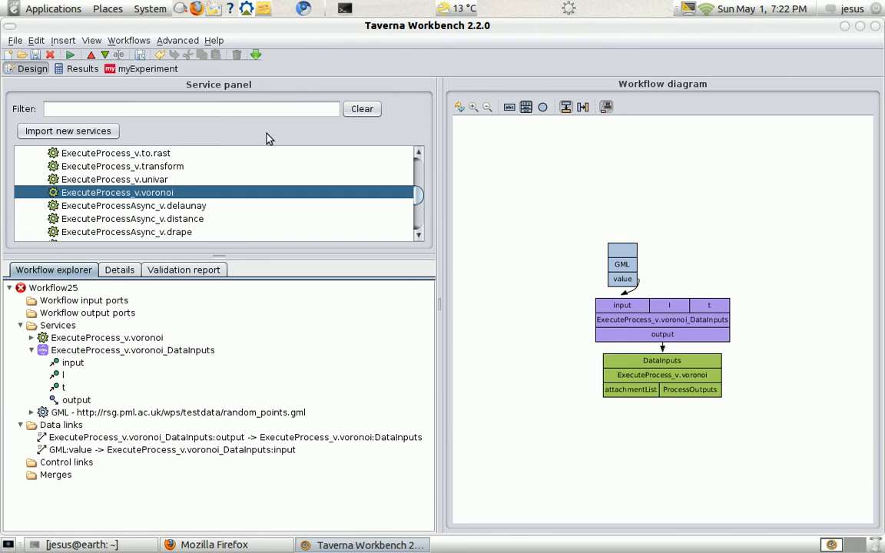
- Switch to the opened getSVG.t2flow workflow, examine the getSVG service's XPath configuration, and close it without changes
scroll(305, 199, "up", 10)
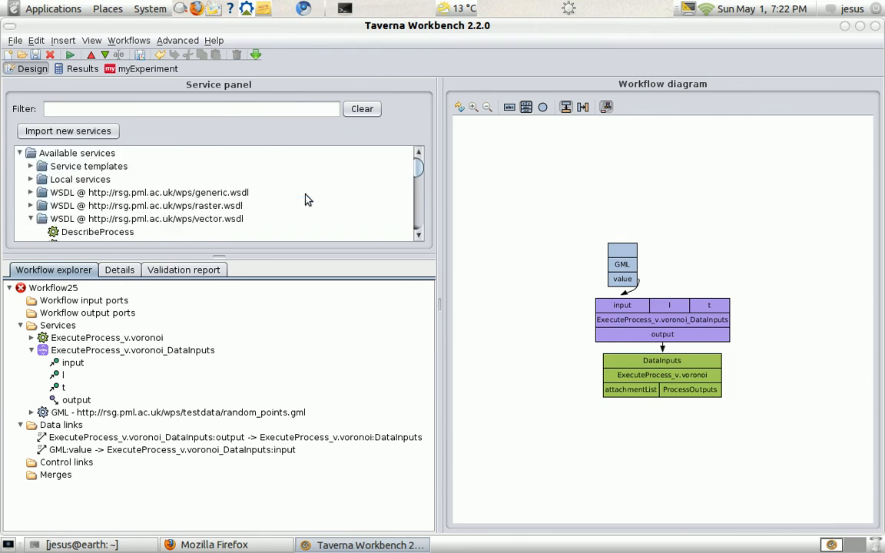
left_click(176, 40)
mouse_move(132, 40)
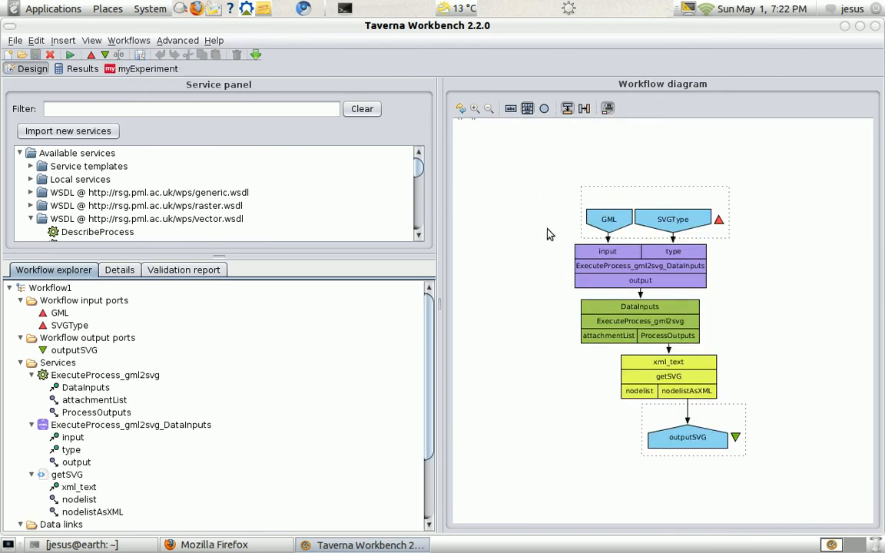
left_click(659, 379)
right_click(658, 380)
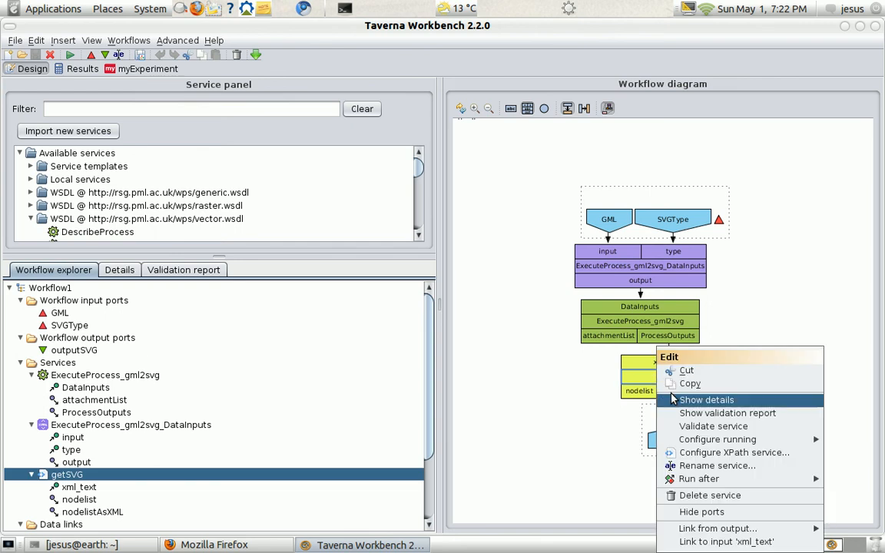
left_click(717, 453)
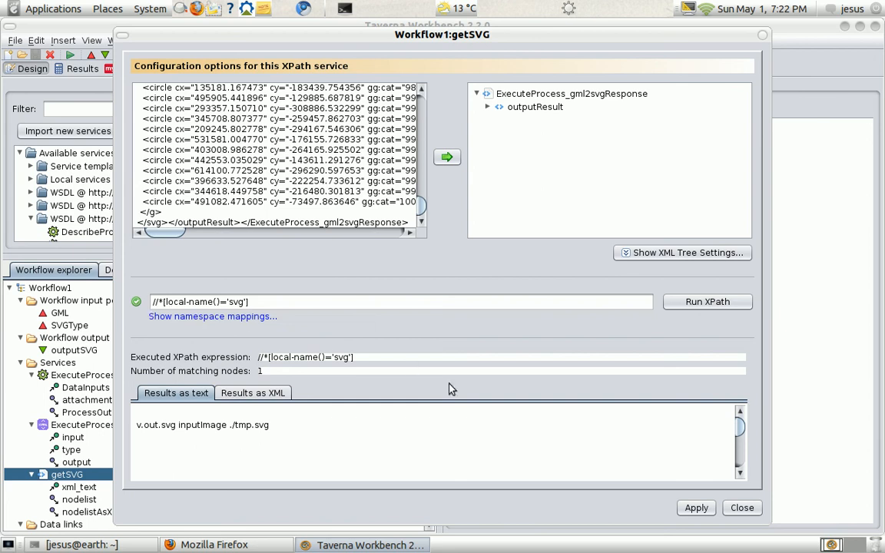
left_click(742, 508)
- View the Workflow22 design and return to Workflow25
left_click(129, 40)
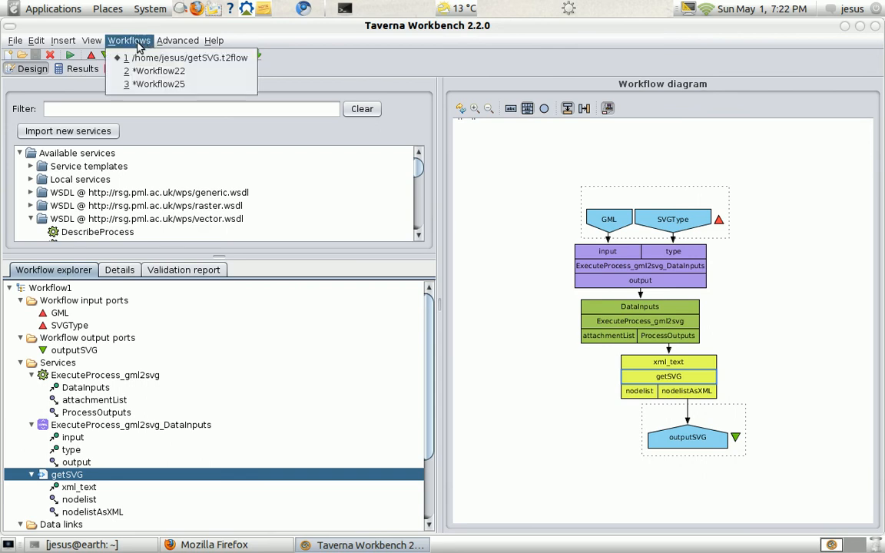
left_click(148, 71)
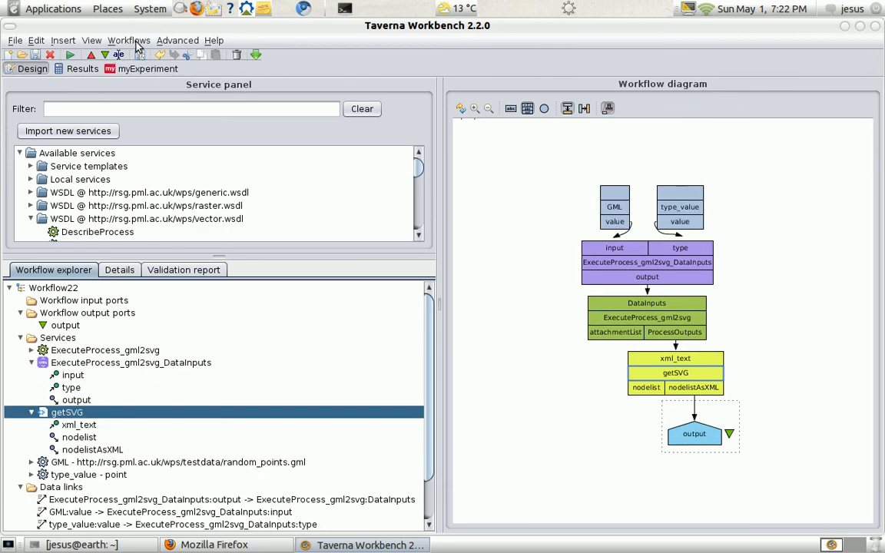
left_click(129, 39)
left_click(140, 84)
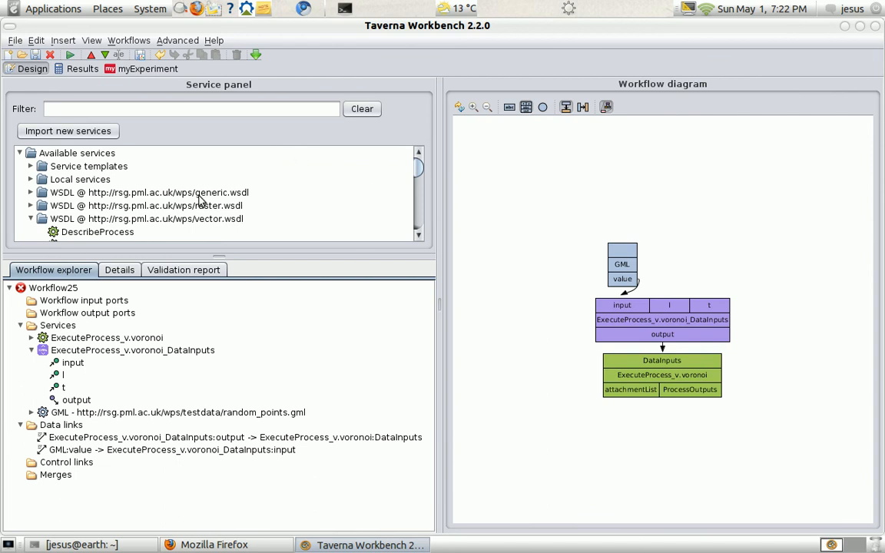
- Add a nested workflow service from the templates, importing the already opened getSVG.t2flow workflow
left_click(30, 166)
left_click(85, 180)
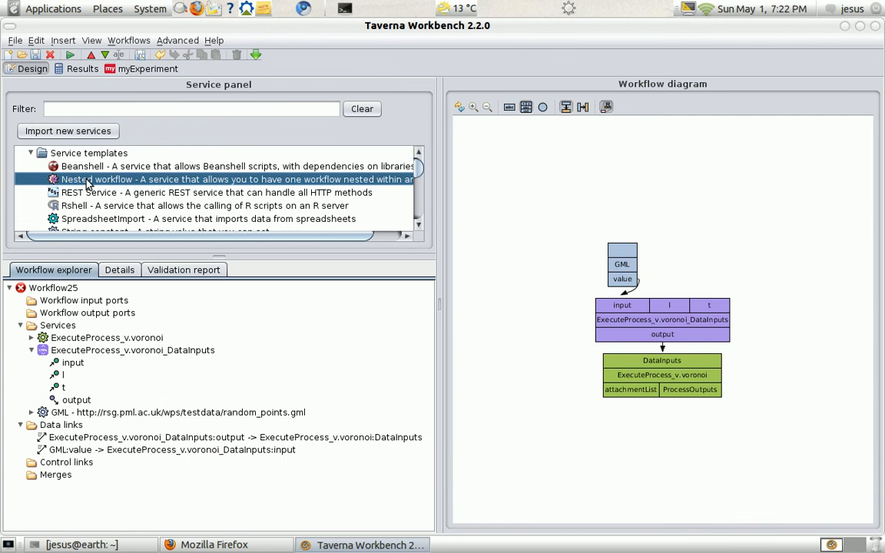
left_click_drag(86, 181, 623, 186)
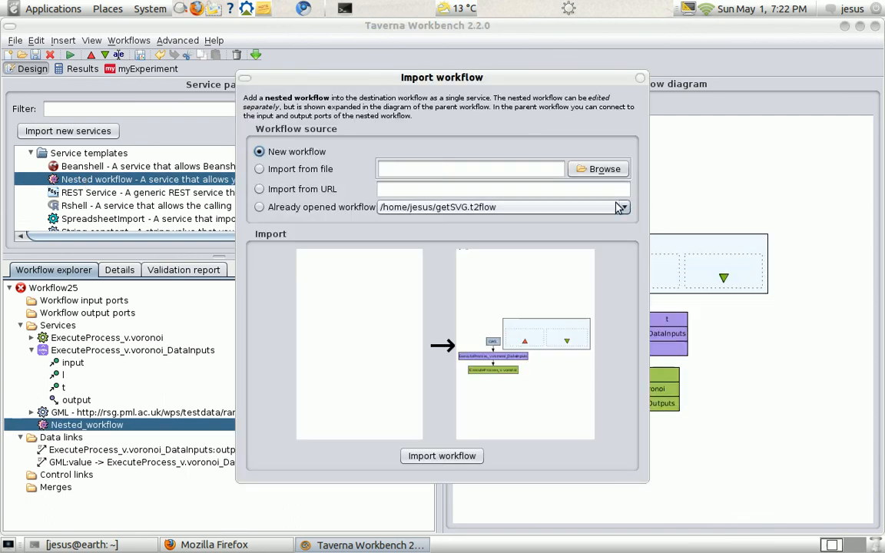
left_click(290, 208)
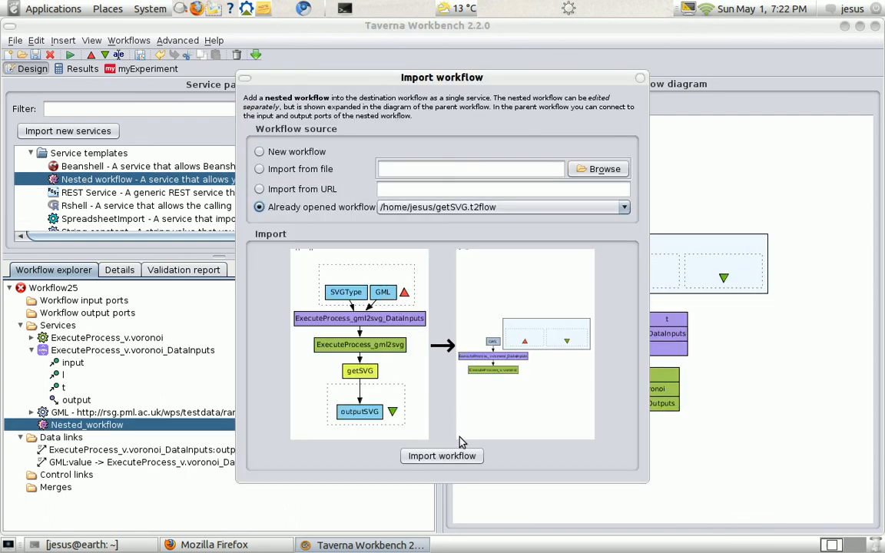
left_click(470, 459)
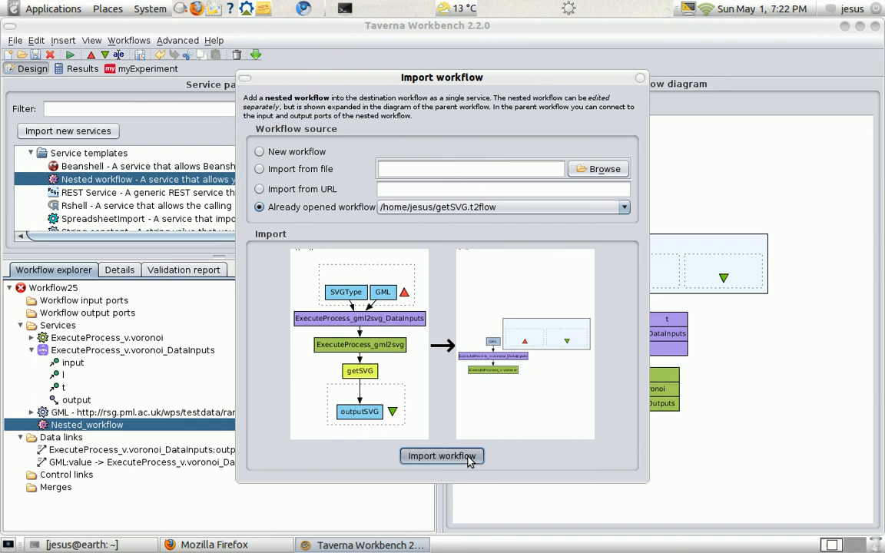
- Hide the nested workflow's inner contents in the workflow diagram
right_click(669, 368)
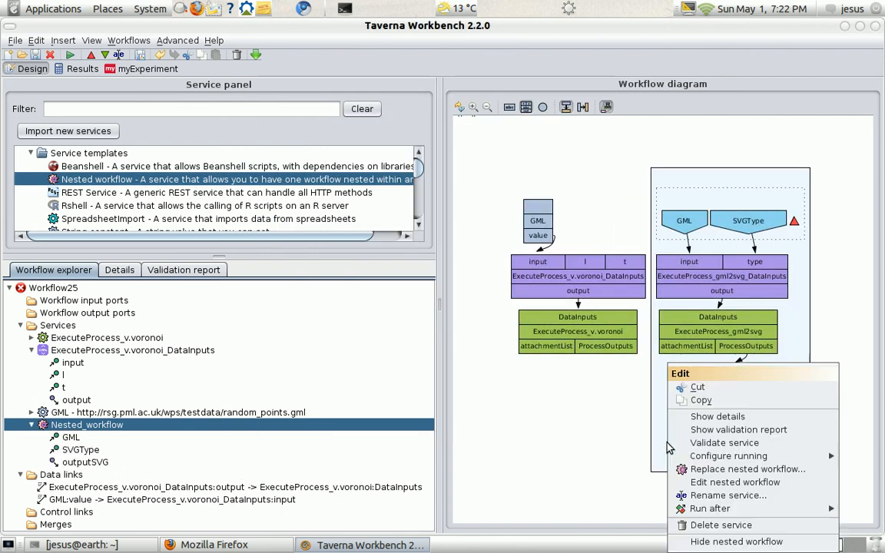
mouse_move(761, 509)
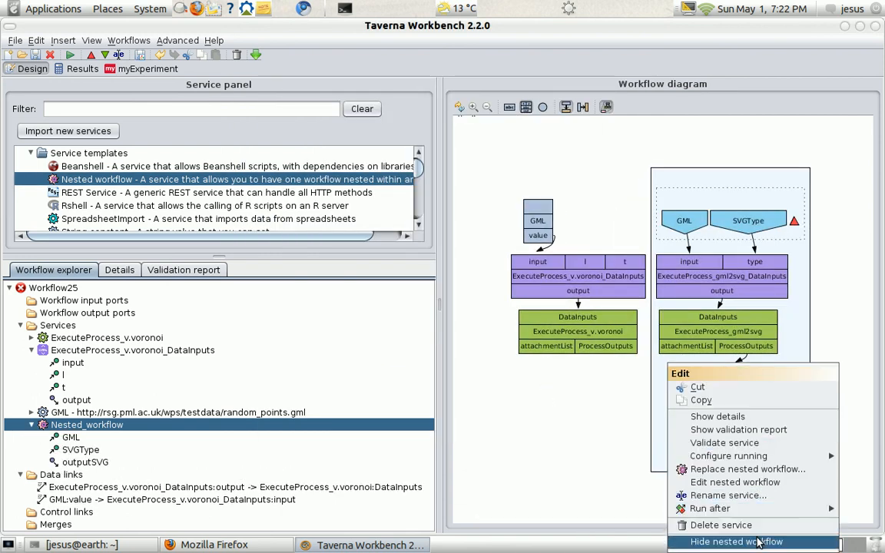
left_click(738, 541)
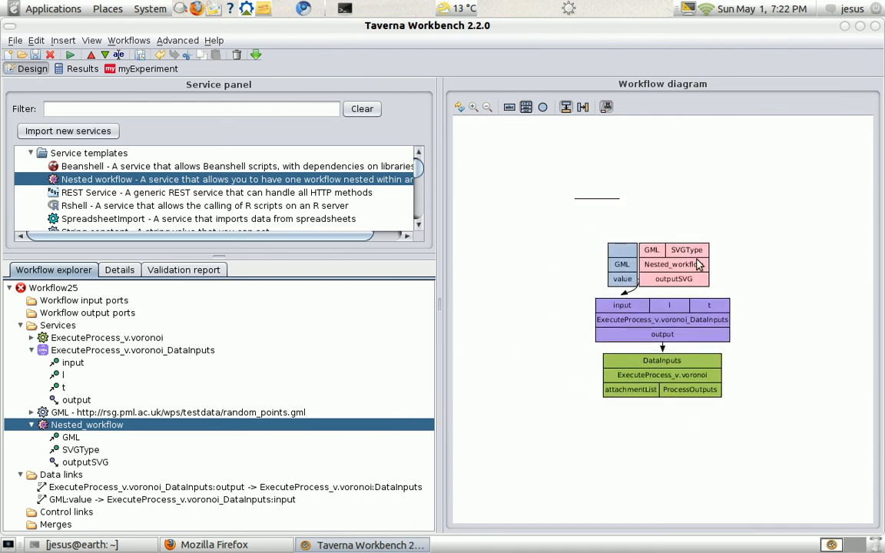
- Rename the nested workflow service as getSVG
right_click(698, 264)
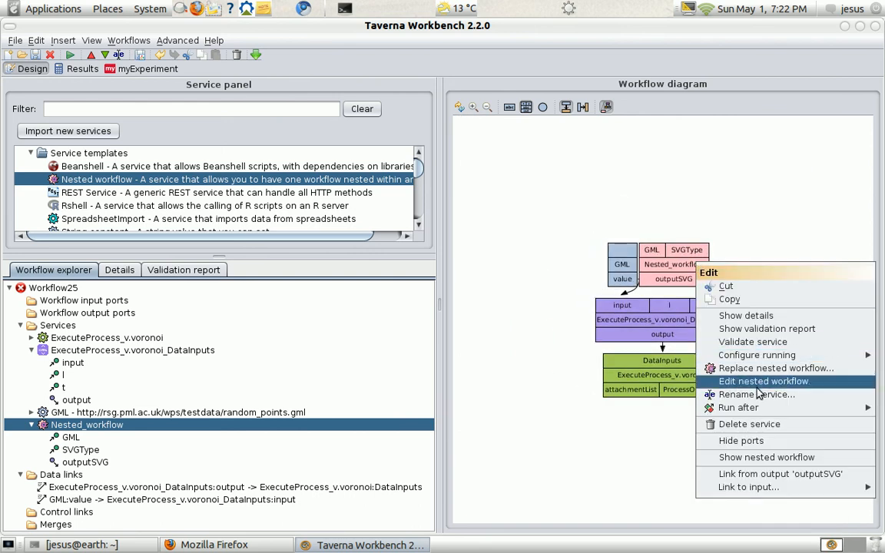
left_click(704, 394)
type("getSVG")
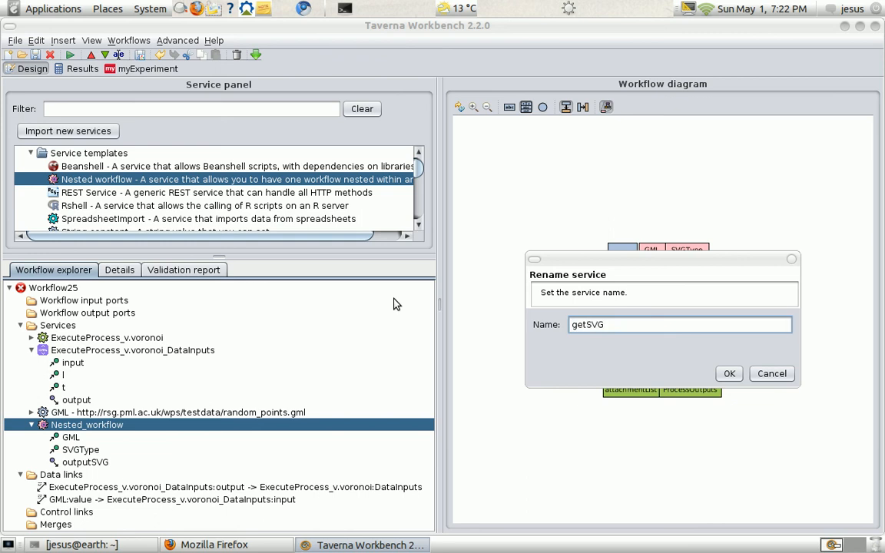
left_click(729, 374)
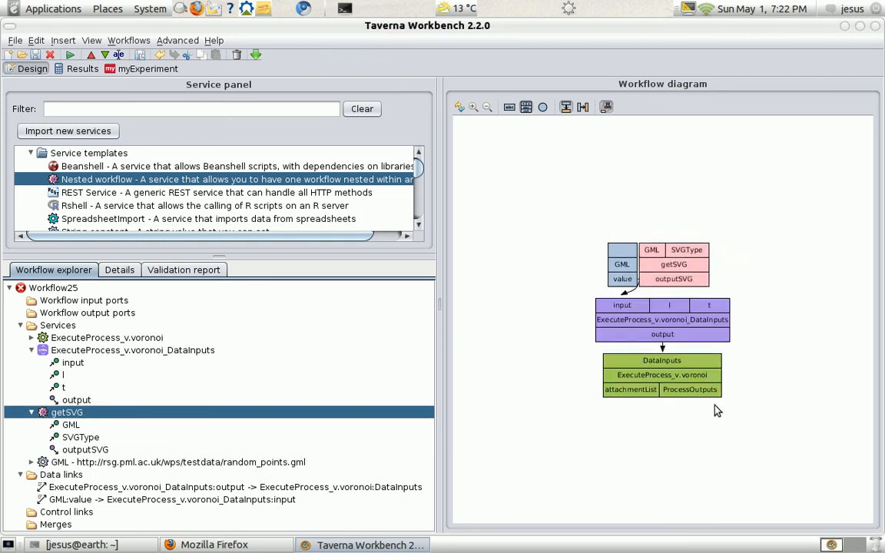
- Link the v.voronoi service's ProcessOutputs to getSVG's GML input and give getSVG's SVGType input the constant value poly
left_click_drag(700, 390, 654, 248)
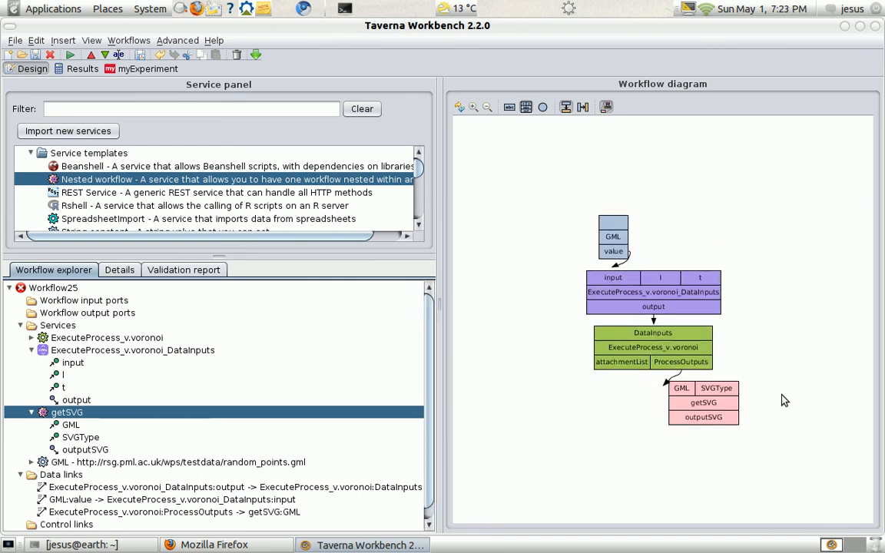
right_click(715, 390)
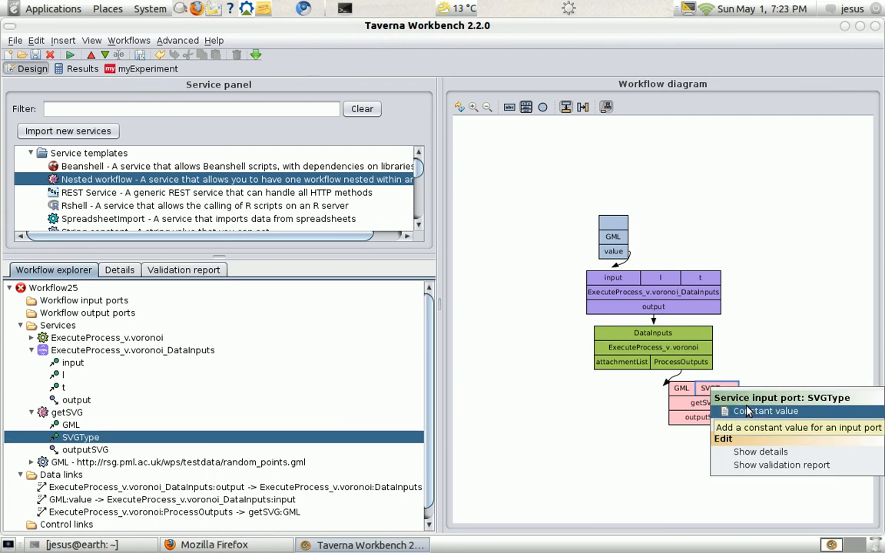
left_click(750, 413)
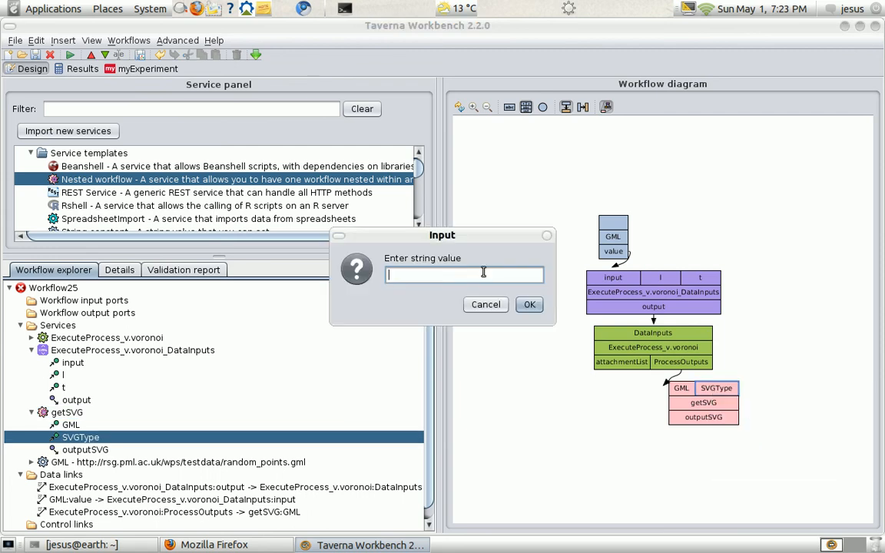
type("poly")
left_click(529, 304)
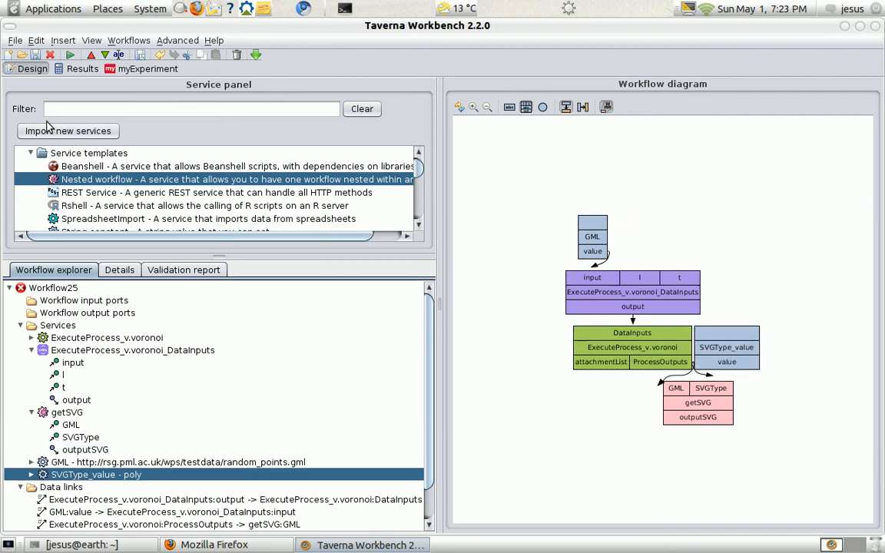
- Add a workflow output port named output and link getSVG's outputSVG to it
left_click(104, 56)
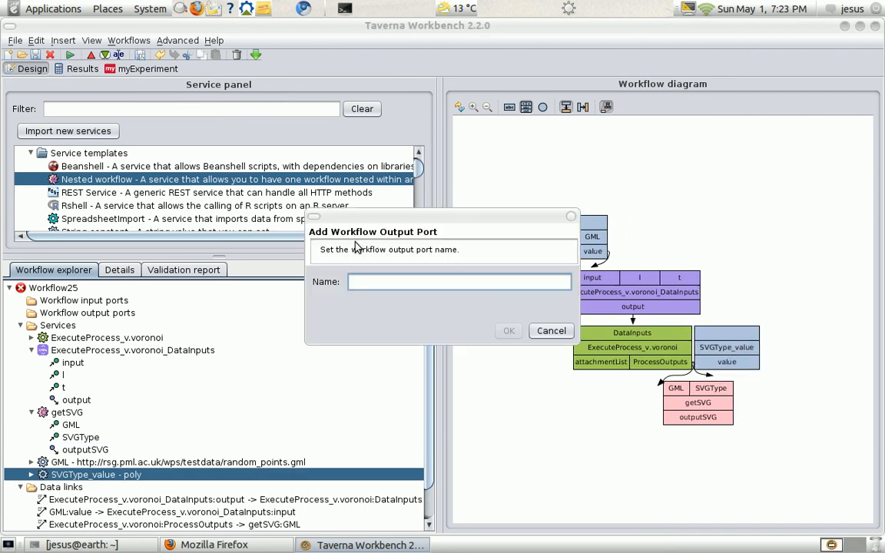
type("output")
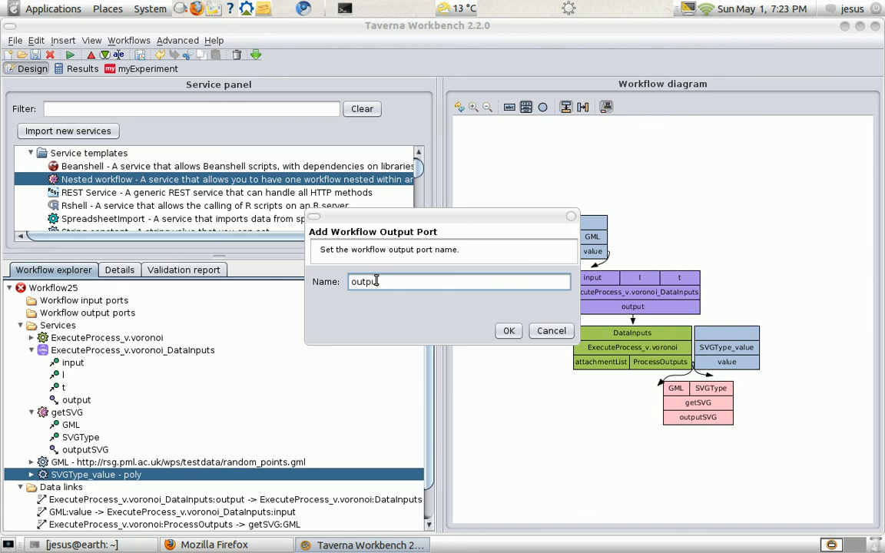
left_click(509, 332)
left_click_drag(700, 426, 652, 244)
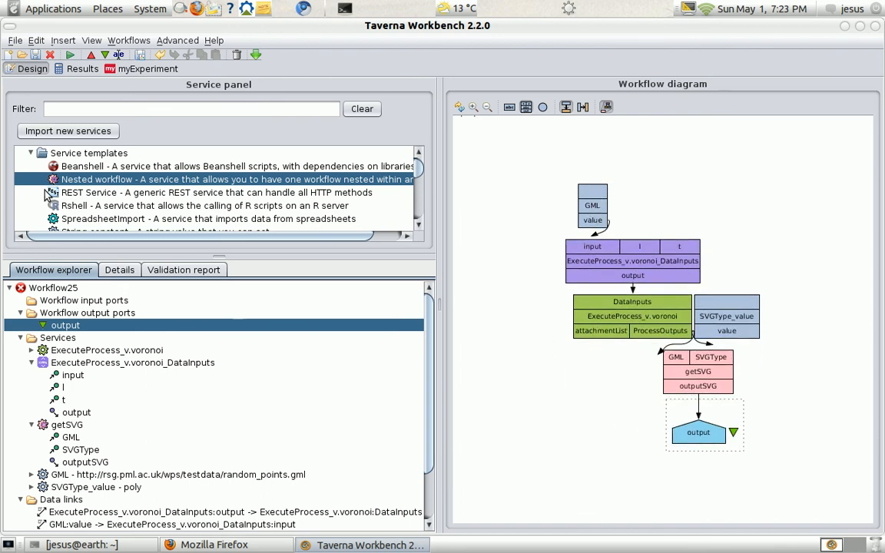
- Add another nested workflow from the already opened getSVG.t2flow and hide its inner contents in the diagram
left_click_drag(81, 179, 516, 189)
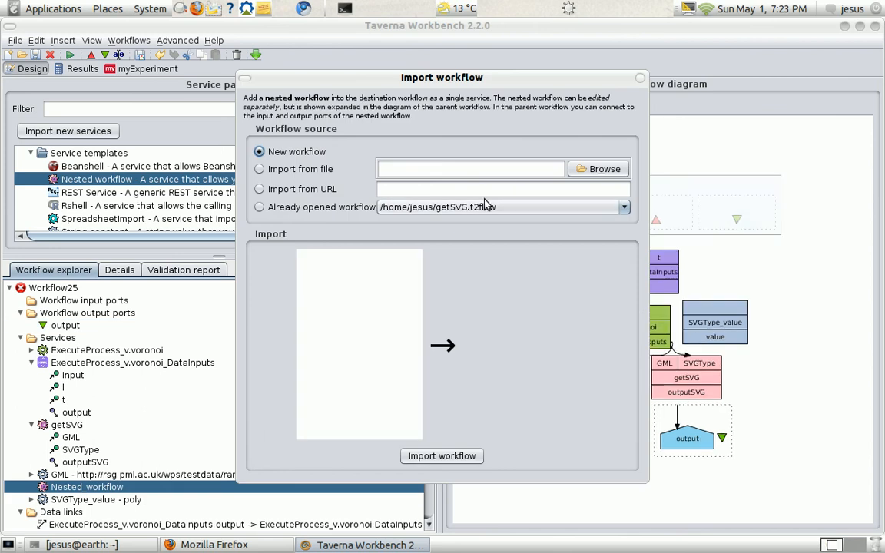
left_click(492, 209)
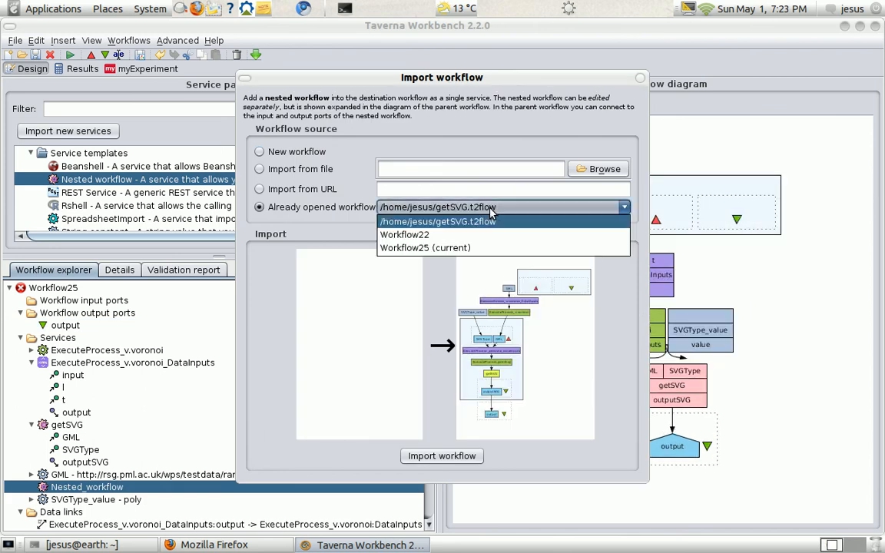
left_click(486, 215)
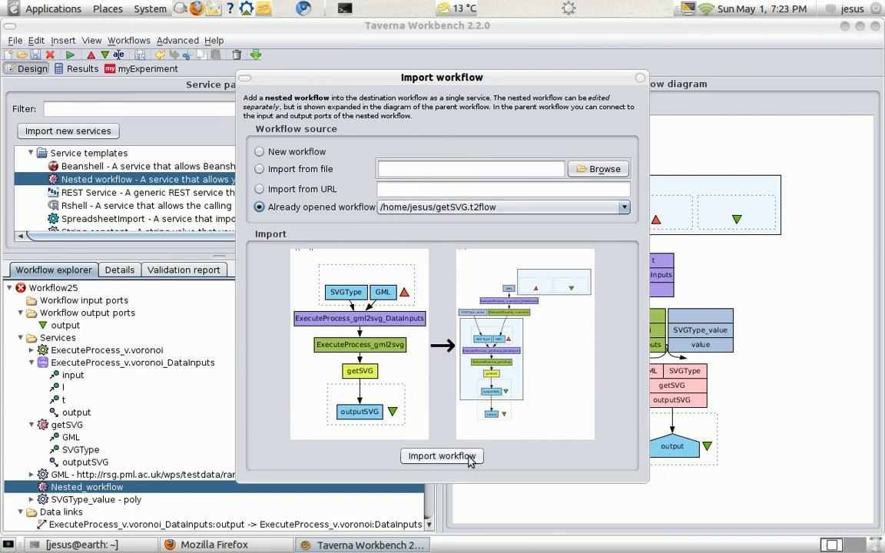
left_click(441, 456)
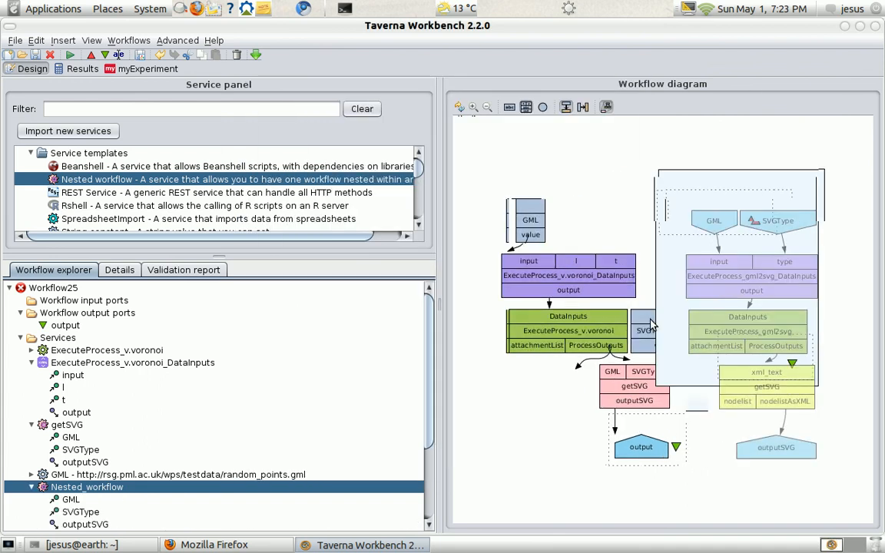
right_click(709, 432)
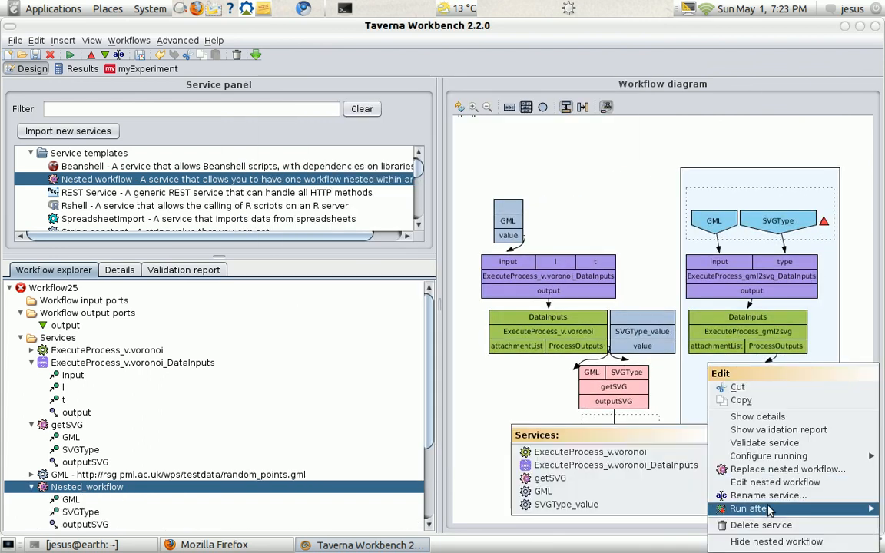
left_click(756, 541)
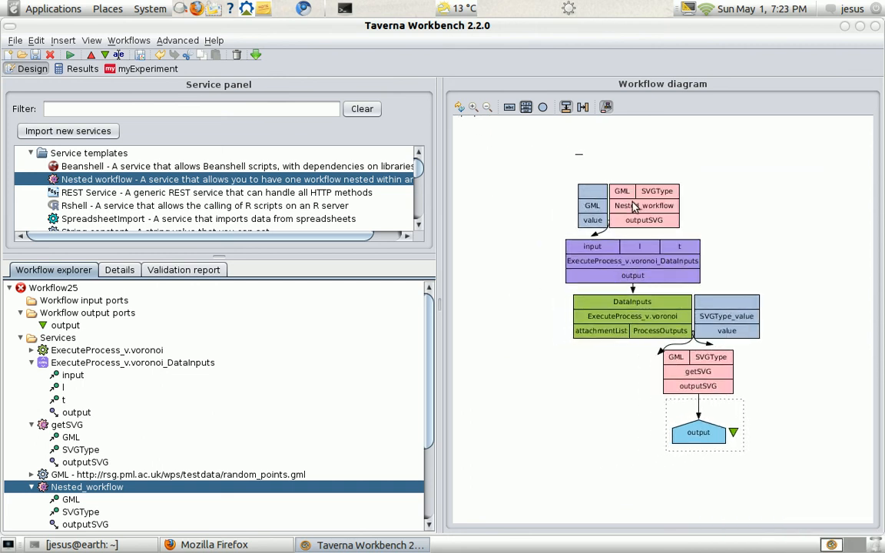
- Rename the second nested workflow service as getSVG2
right_click(640, 206)
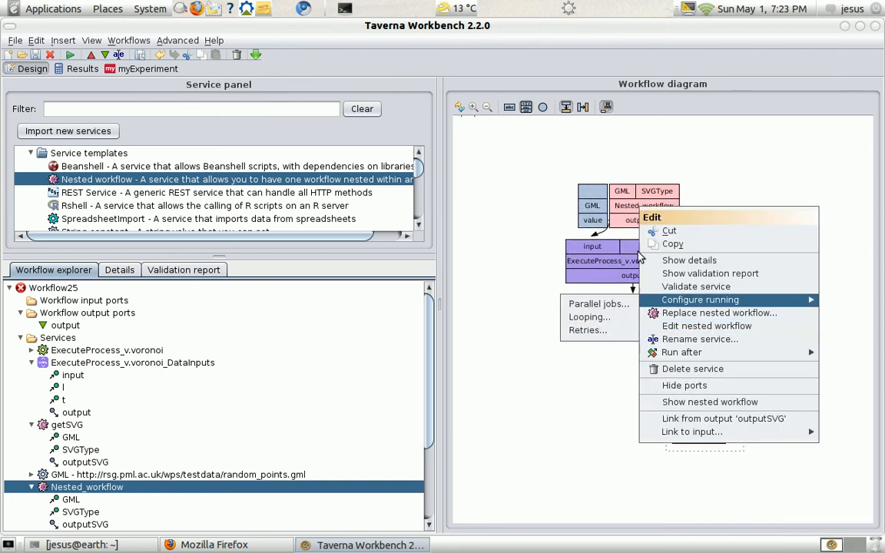
left_click(701, 340)
left_click_drag(664, 324, 548, 307)
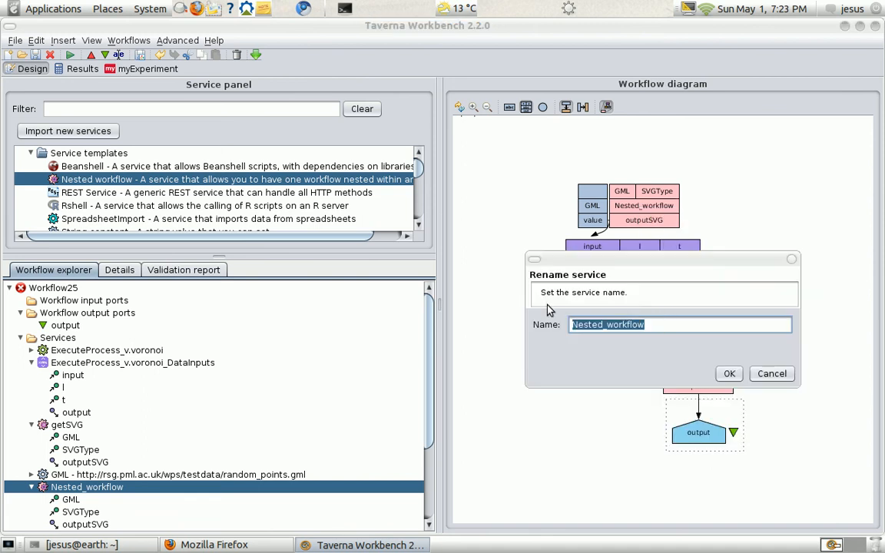
type("getSVG")
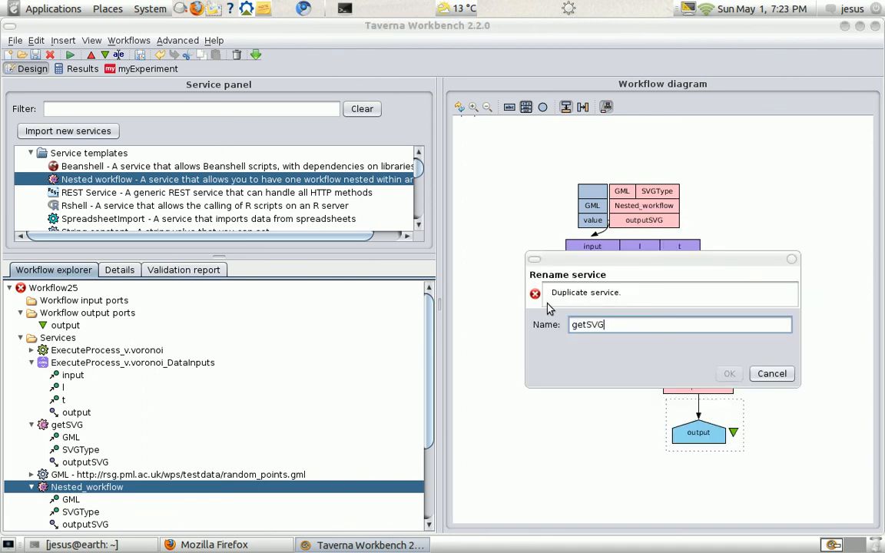
type("2")
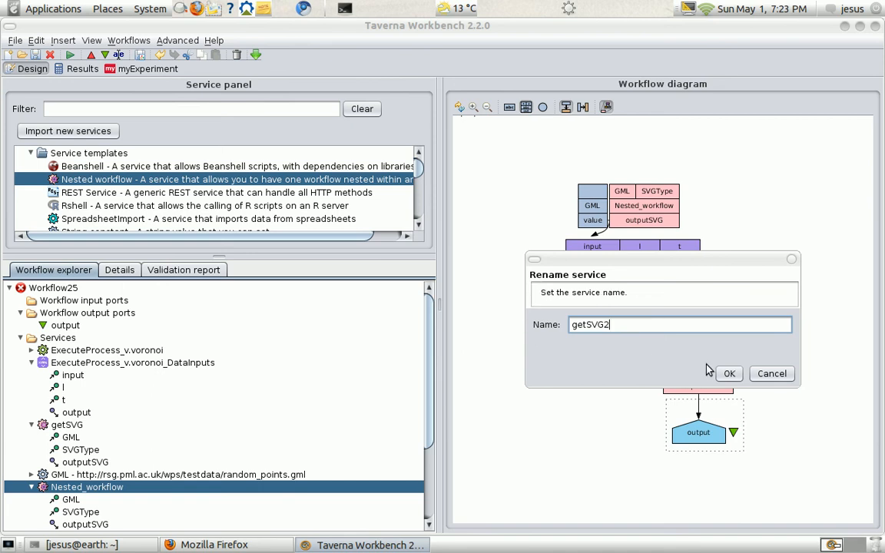
left_click(729, 374)
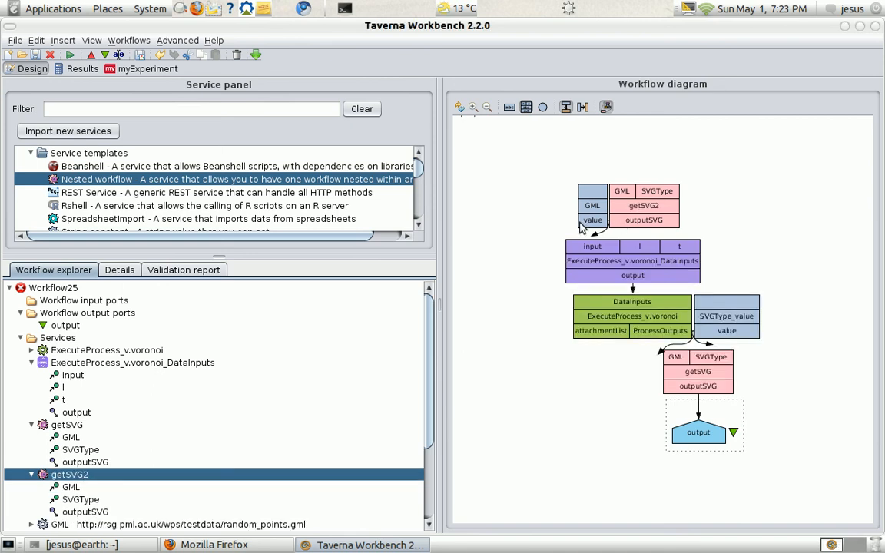
- Link the GML constant's value to getSVG2's GML input and give its SVGType input the constant value point
left_click_drag(581, 225, 622, 194)
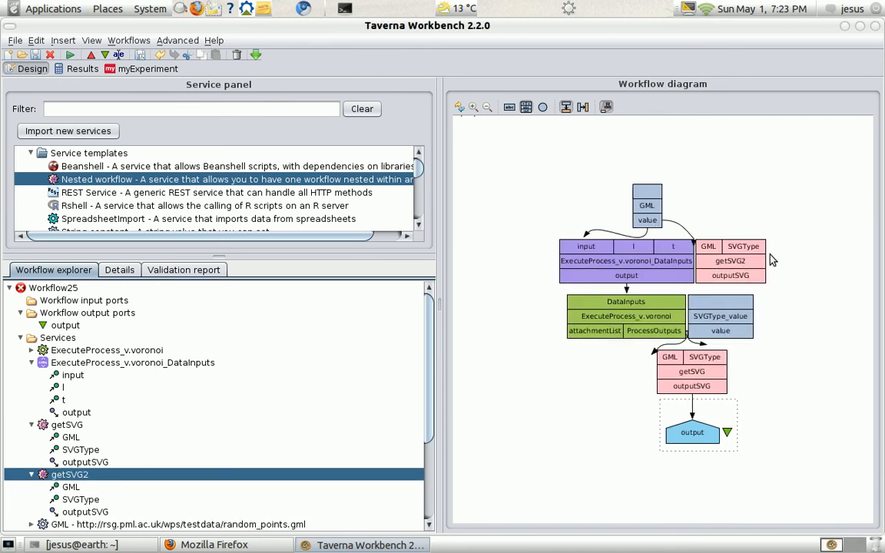
left_click(738, 248)
right_click(737, 248)
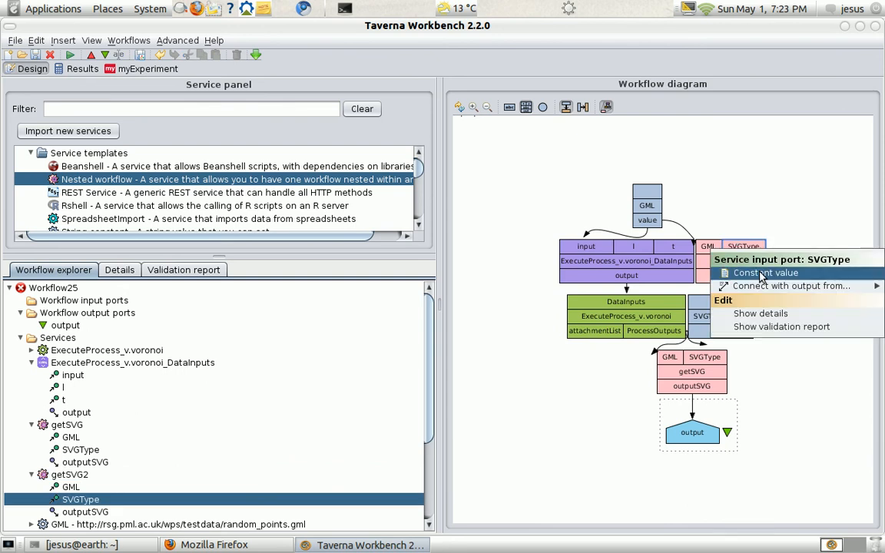
left_click(684, 244)
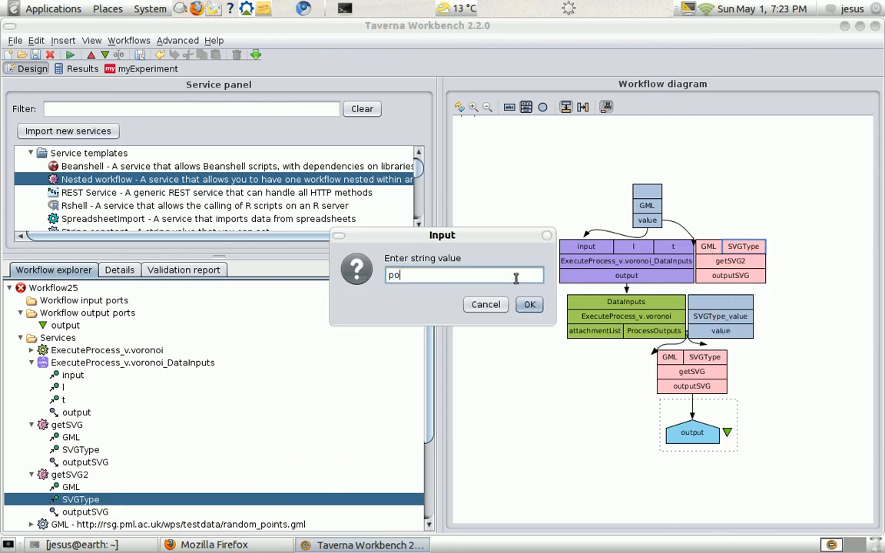
type("point")
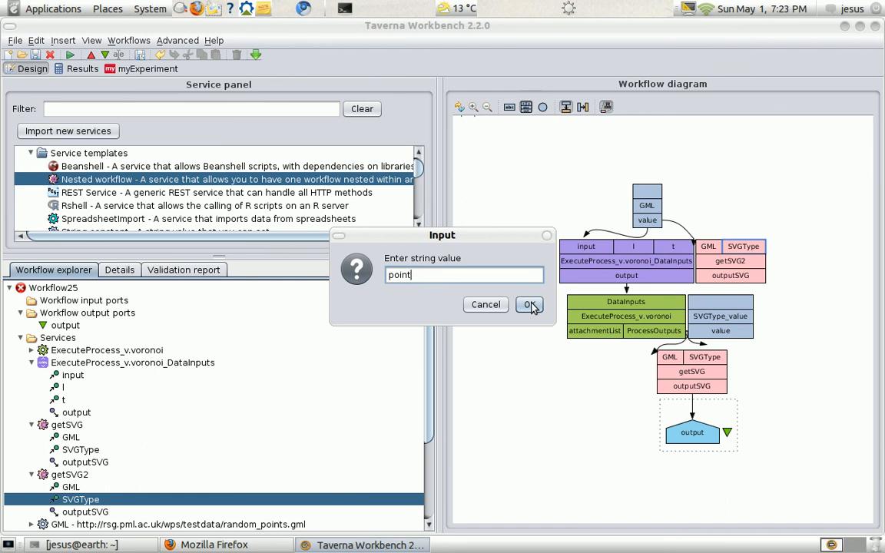
left_click(530, 305)
- Link getSVG2's outputSVG to the workflow output port and display the diagram's services without their ports
left_click_drag(756, 281, 696, 446)
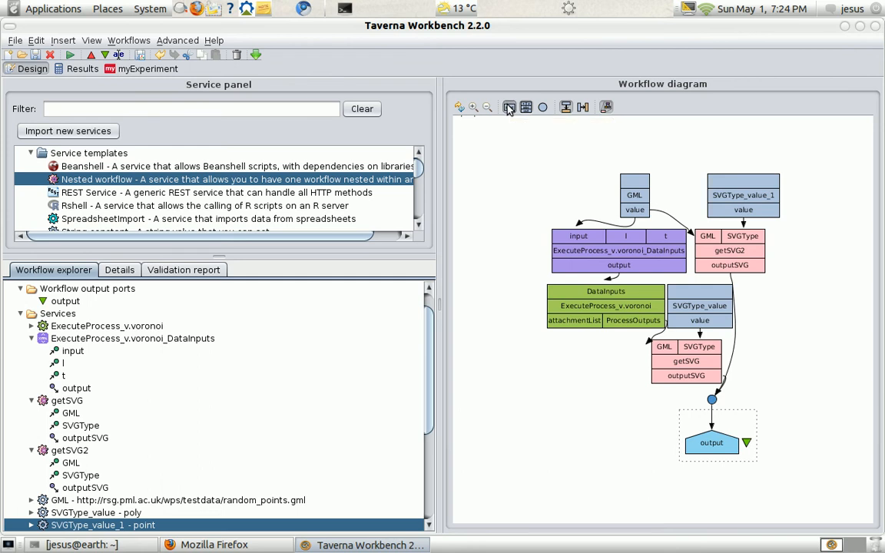
left_click(541, 106)
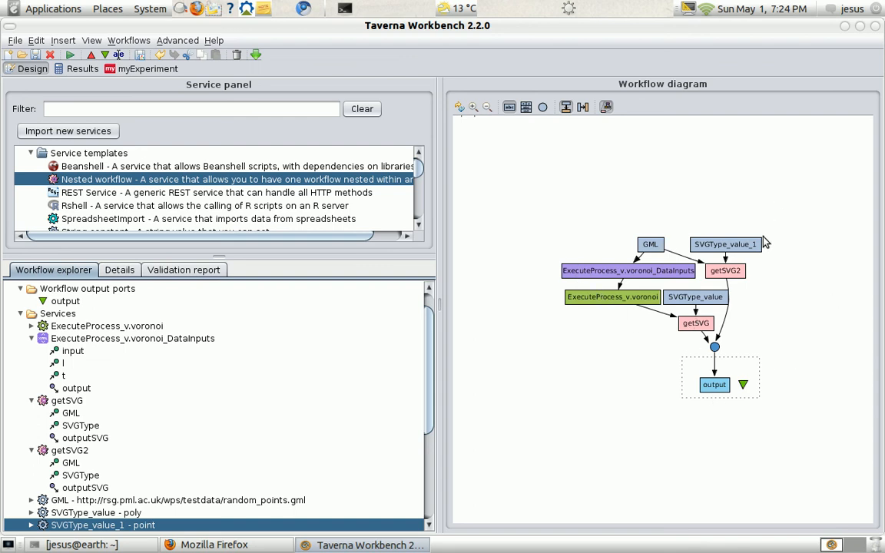
- Run Workflow25 and enlarge its run graph to follow the progress
left_click(69, 56)
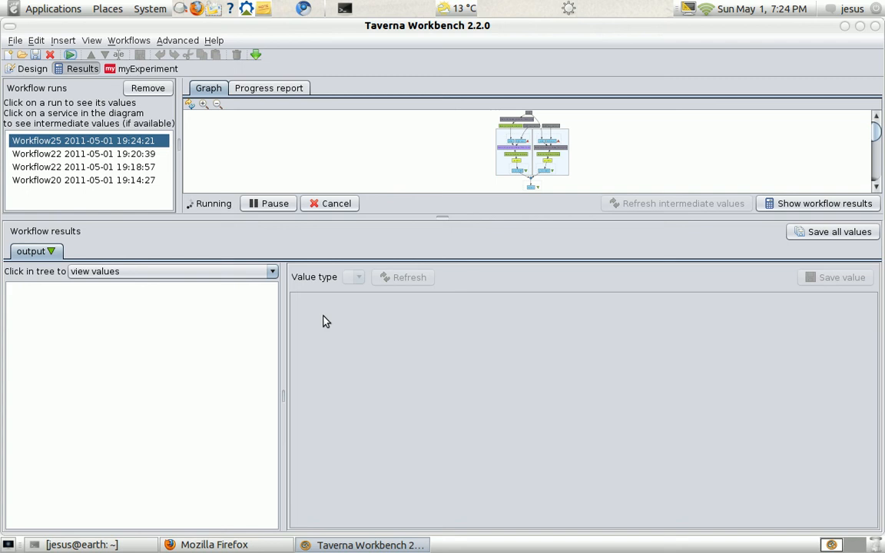
left_click(204, 104)
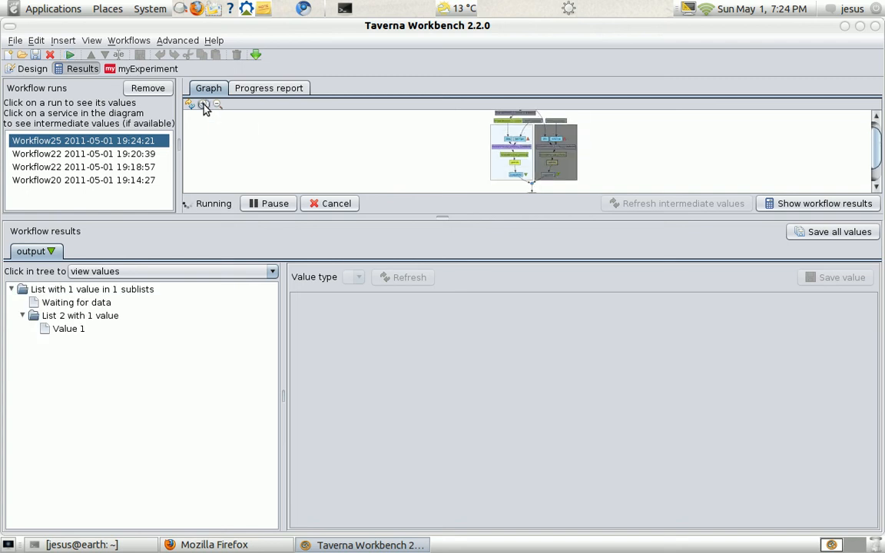
left_click(204, 104)
left_click(203, 104)
left_click(204, 104)
left_click(204, 104)
left_click(204, 104)
left_click(204, 104)
left_click(204, 104)
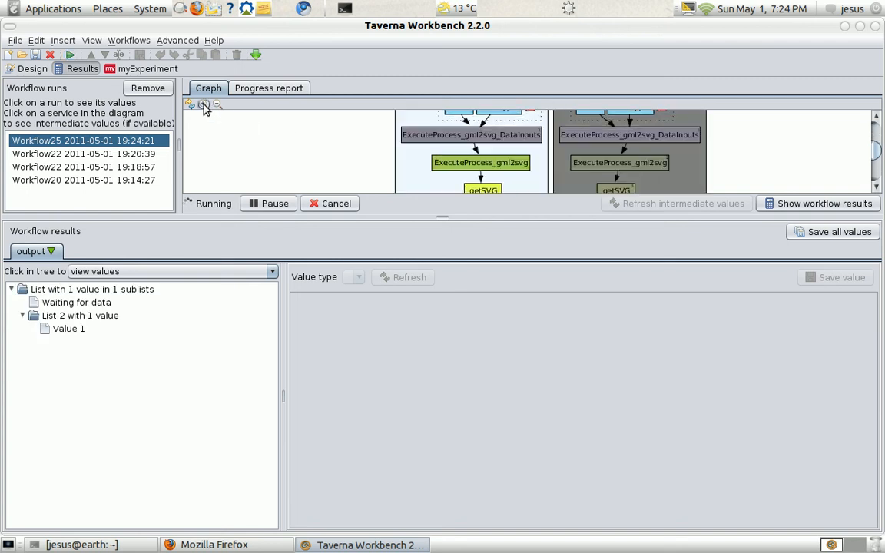
- Render the output value in List 2 as SVG and enlarge the run graph area to inspect the nested workflows
left_click(77, 331)
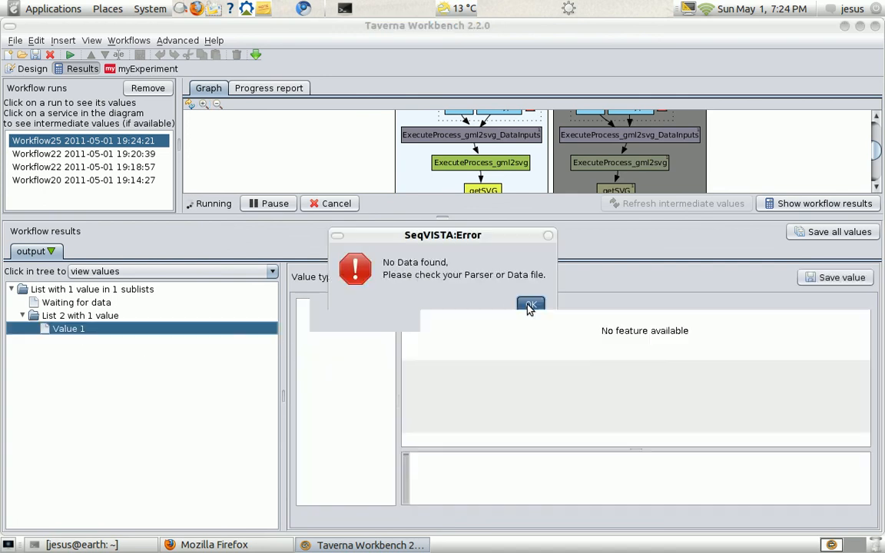
left_click(531, 304)
left_click(474, 277)
left_click(453, 304)
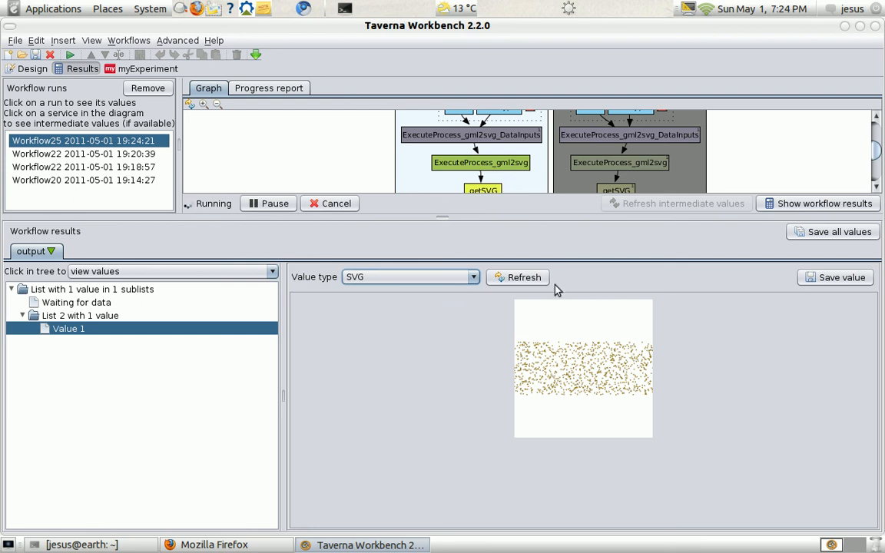
left_click_drag(442, 217, 441, 298)
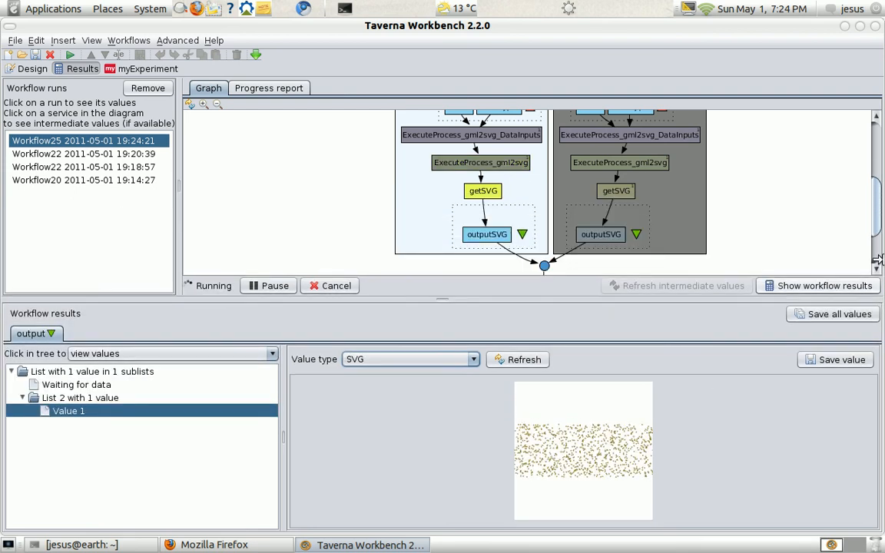
left_click_drag(879, 226, 879, 205)
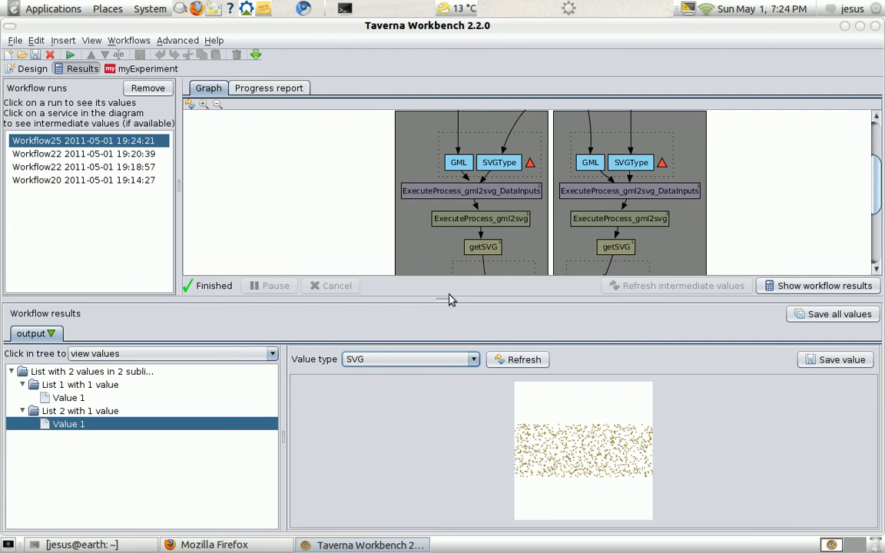
- View the List 1 output value as SVG with more room for the results and return to the workflow design
left_click(71, 398)
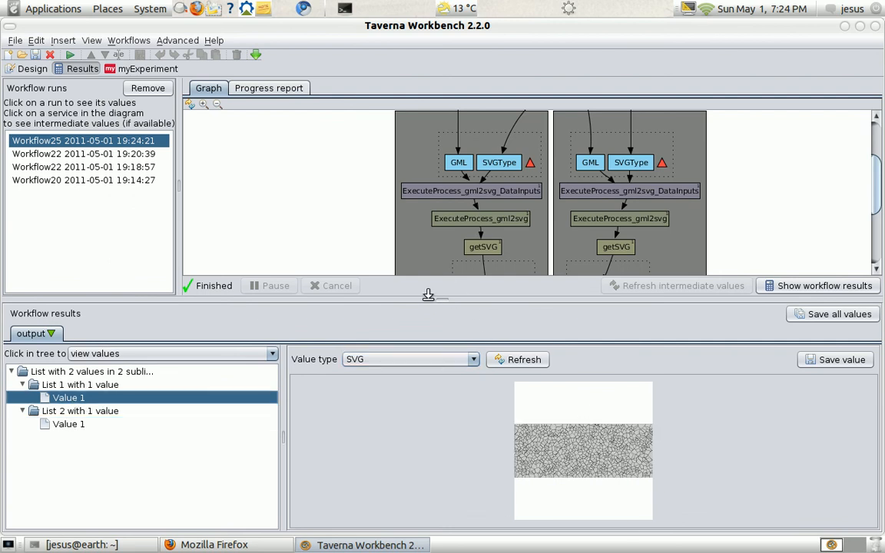
left_click_drag(440, 294, 448, 223)
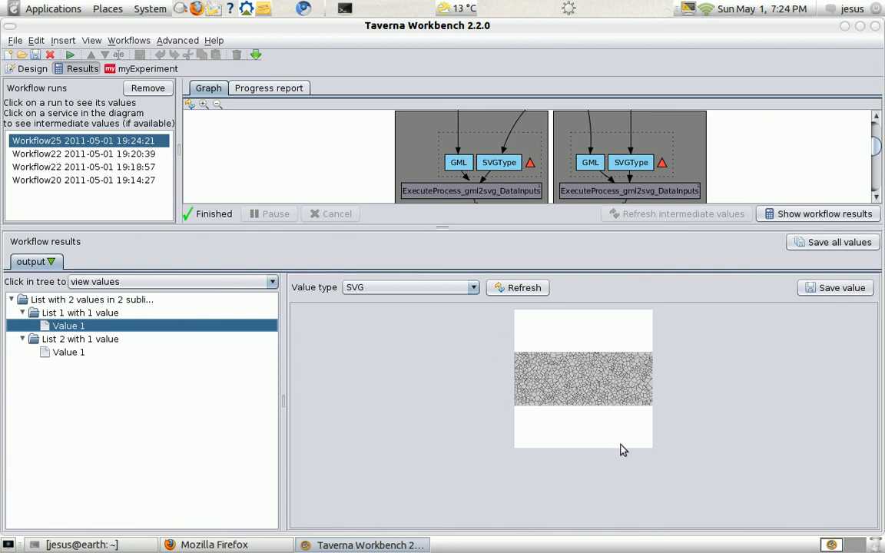
left_click(32, 68)
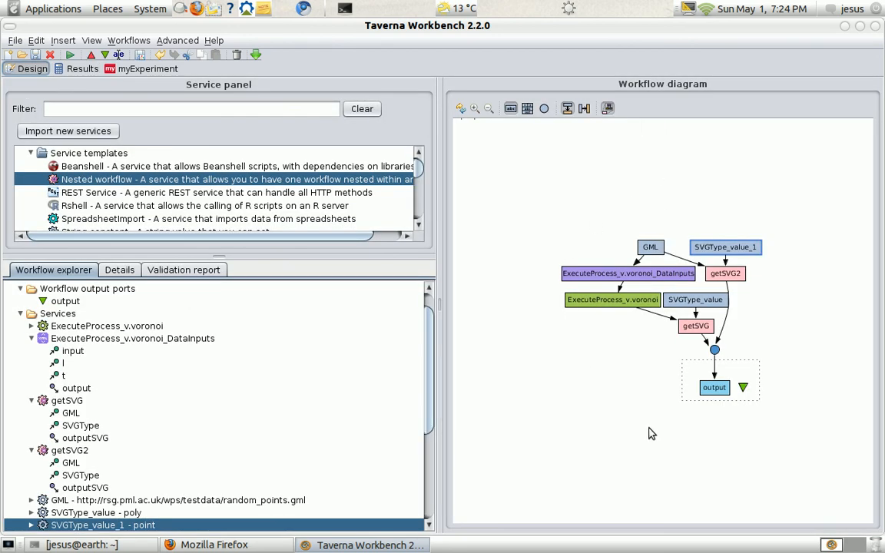
- Switch to Firefox to view the beginning of the PML test data page and bring up the terminal window
left_click(247, 545)
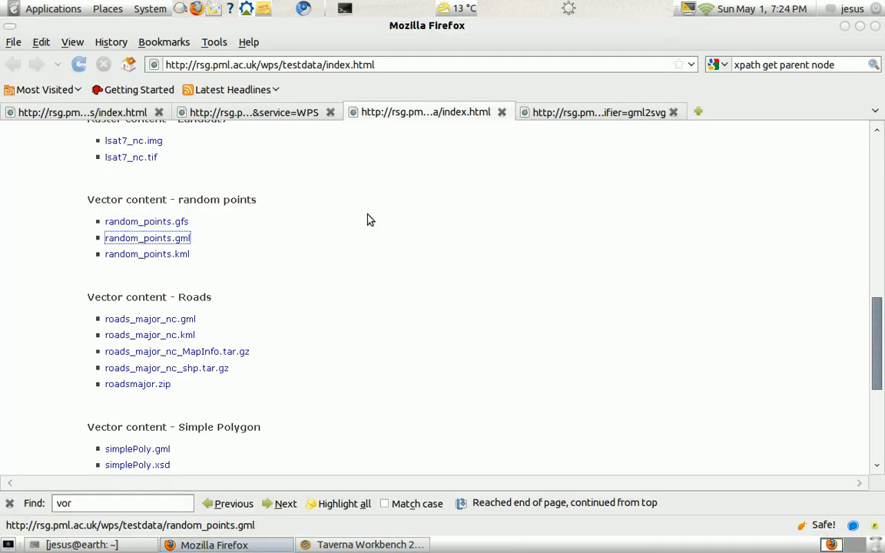
scroll(388, 248, "up", 10)
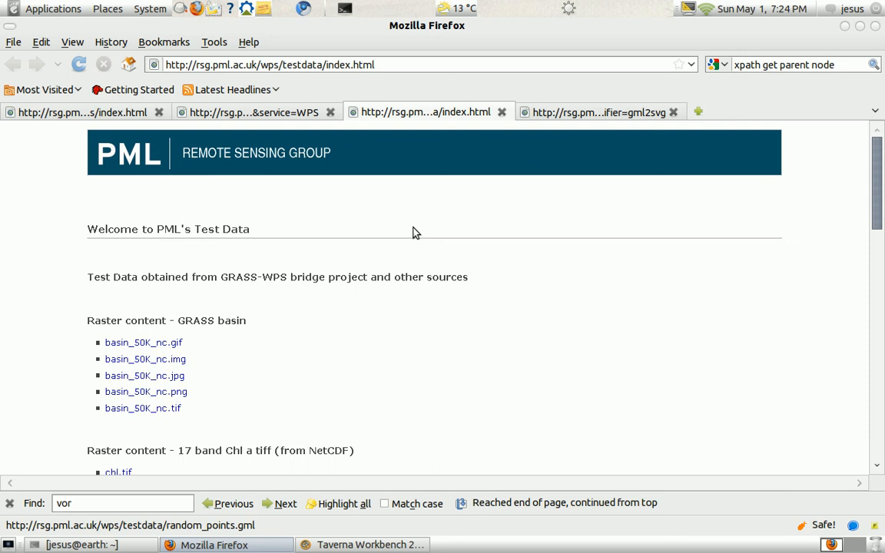
left_click(123, 544)
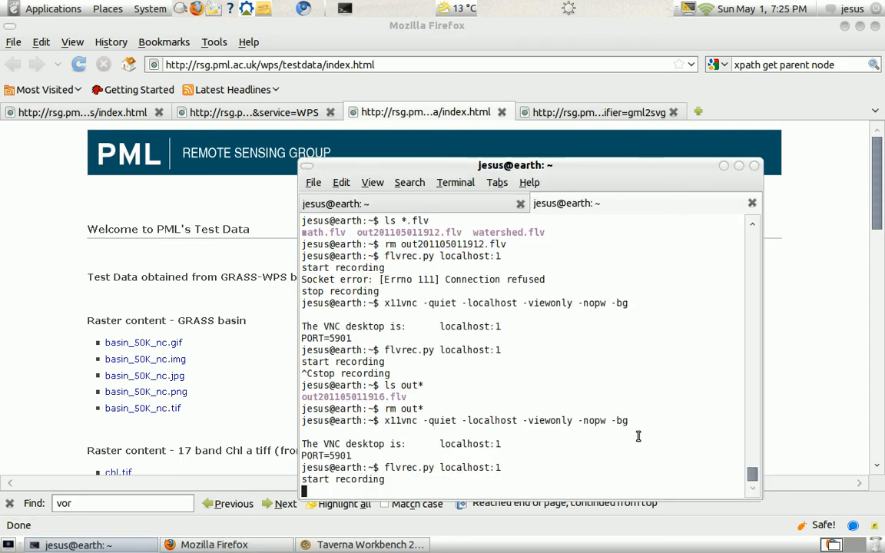